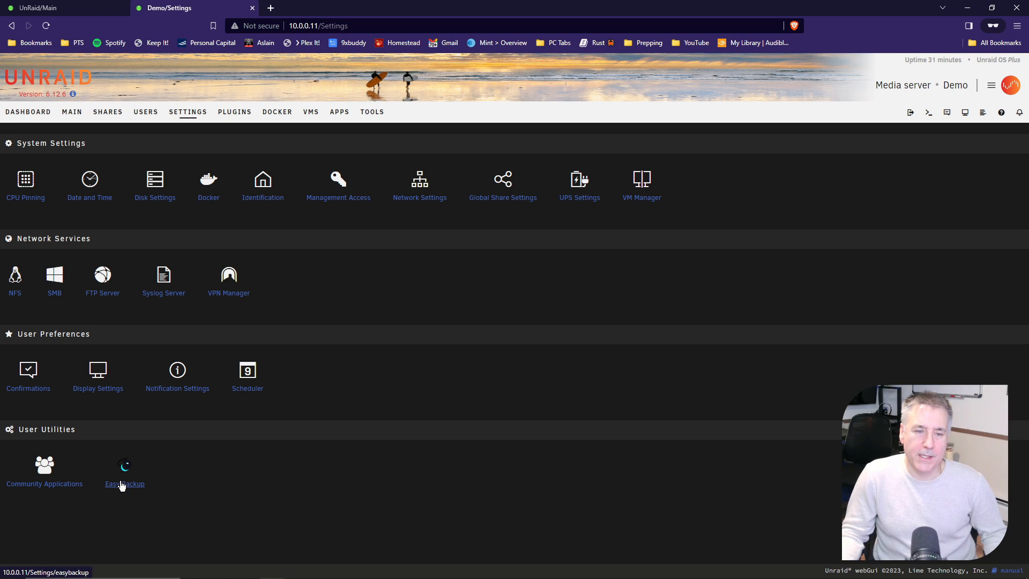
Step: Set Enable Docker to Yes in the Docker settings and return to the settings overview
click(127, 484)
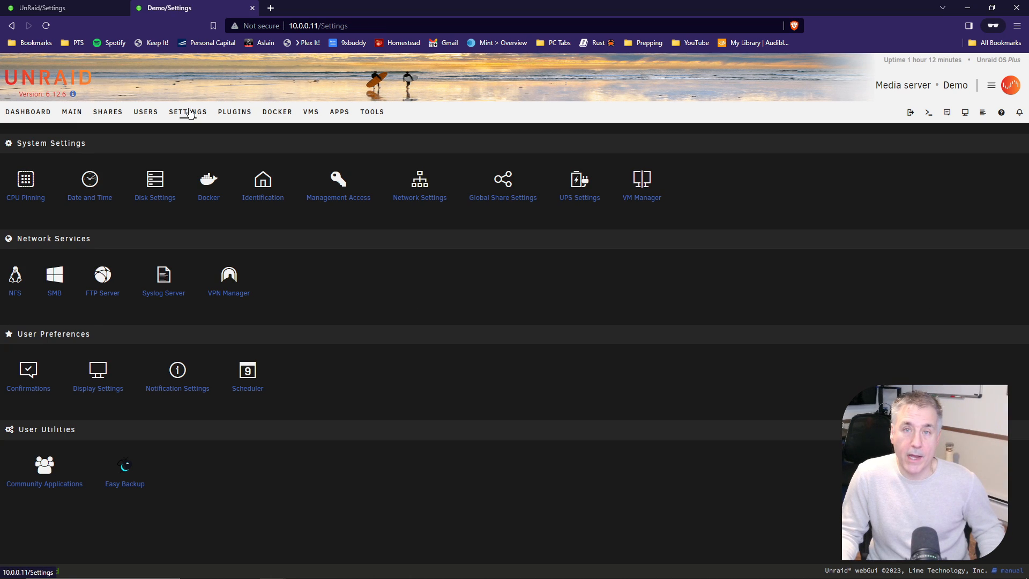
click(229, 201)
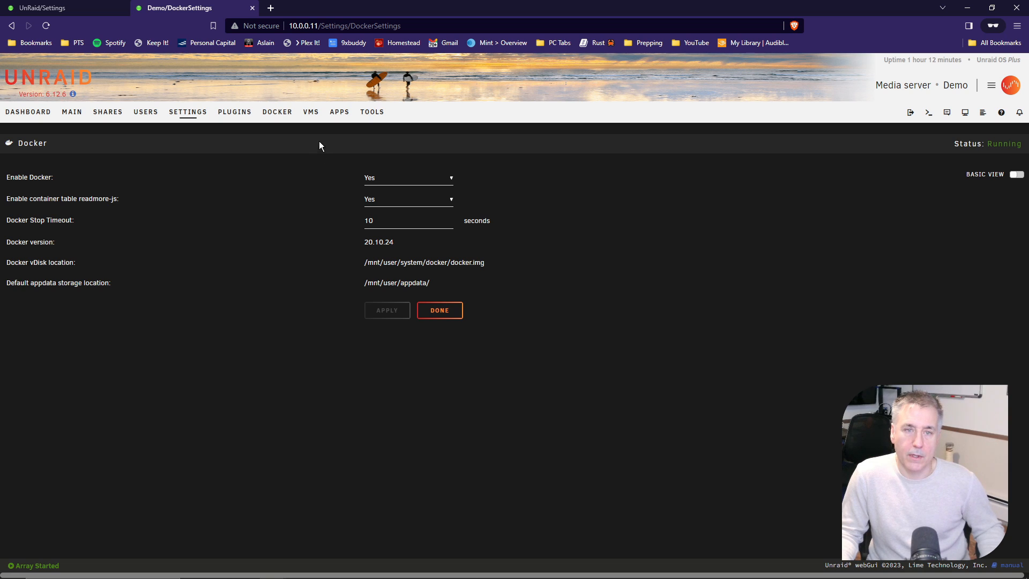
click(385, 179)
click(382, 199)
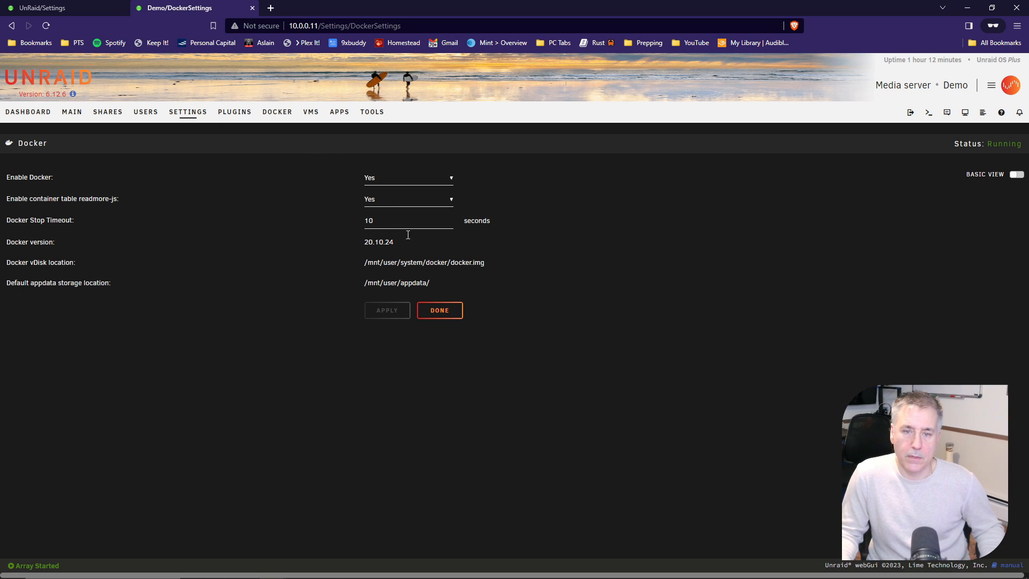
click(188, 113)
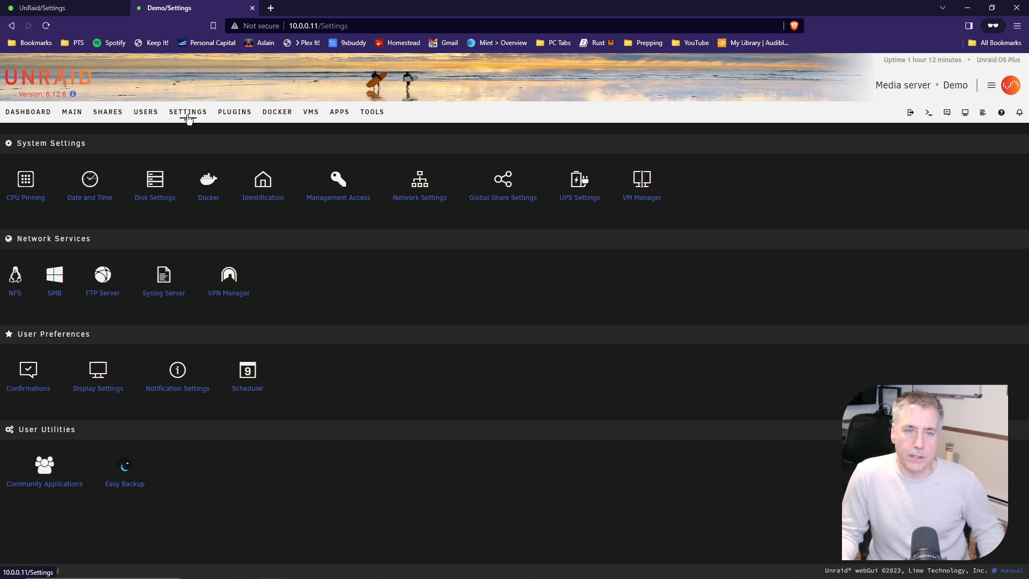
Step: Set Enable VMs to Yes in the VM Manager settings and close that page
click(639, 190)
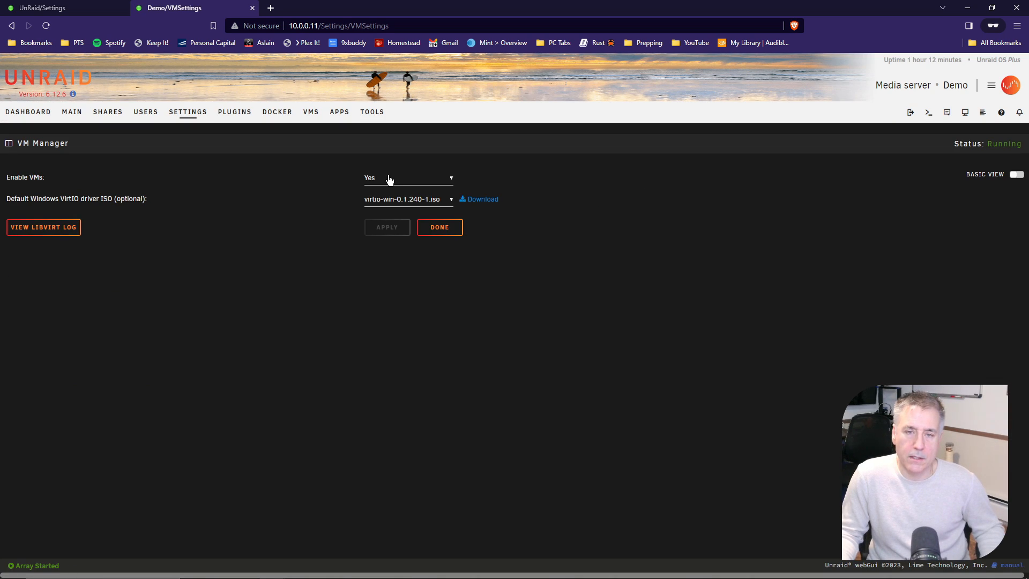
click(389, 179)
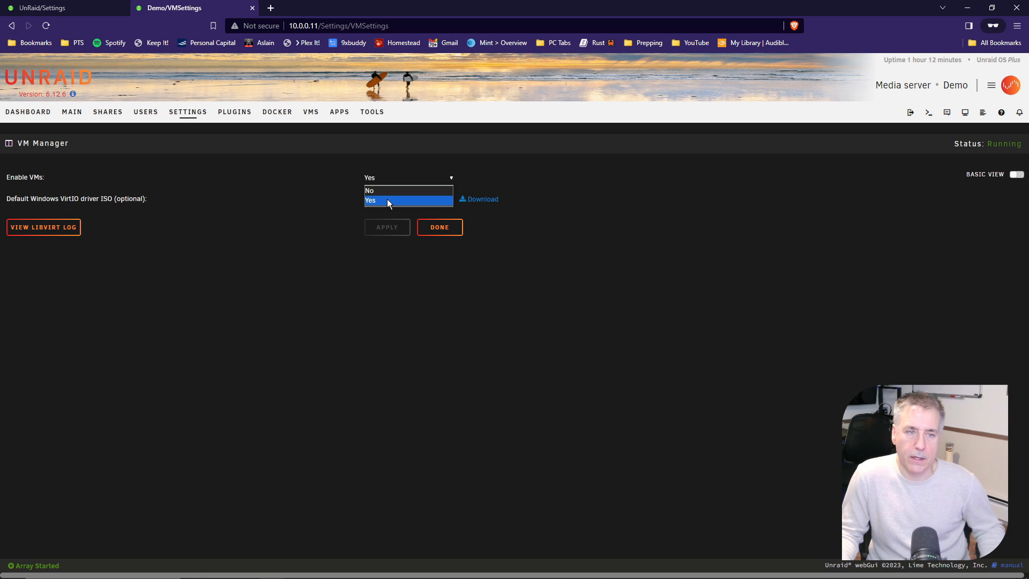
click(388, 200)
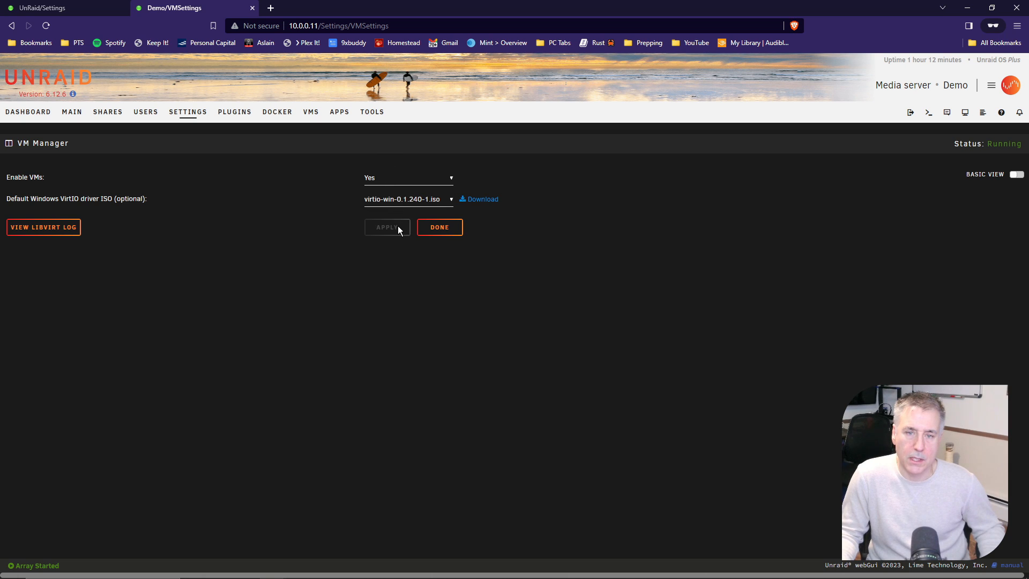
click(430, 229)
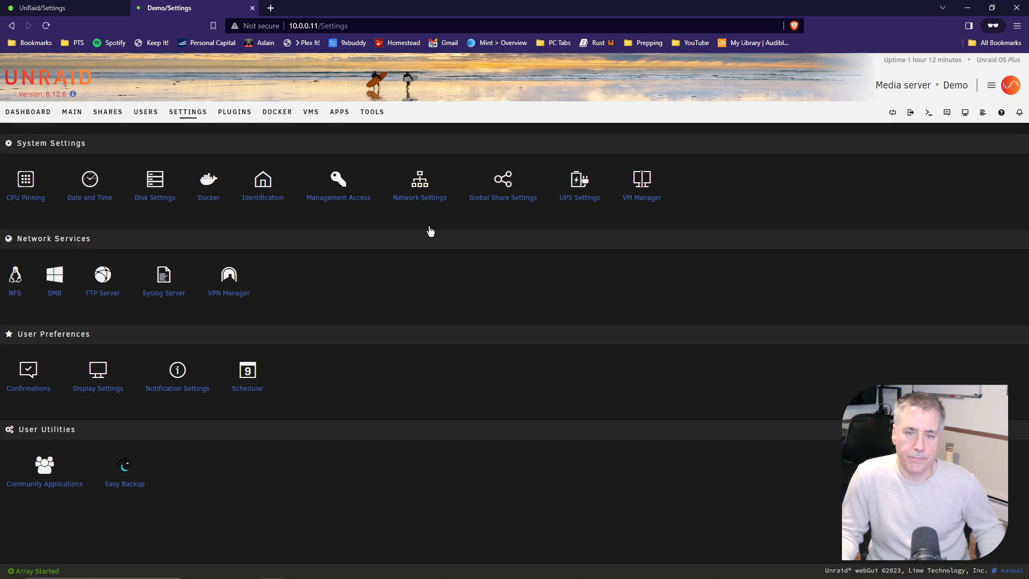
Step: Open Easy Backup on the 10.0.0.10 server and create a snapshot of the Home Assistant VM
click(127, 485)
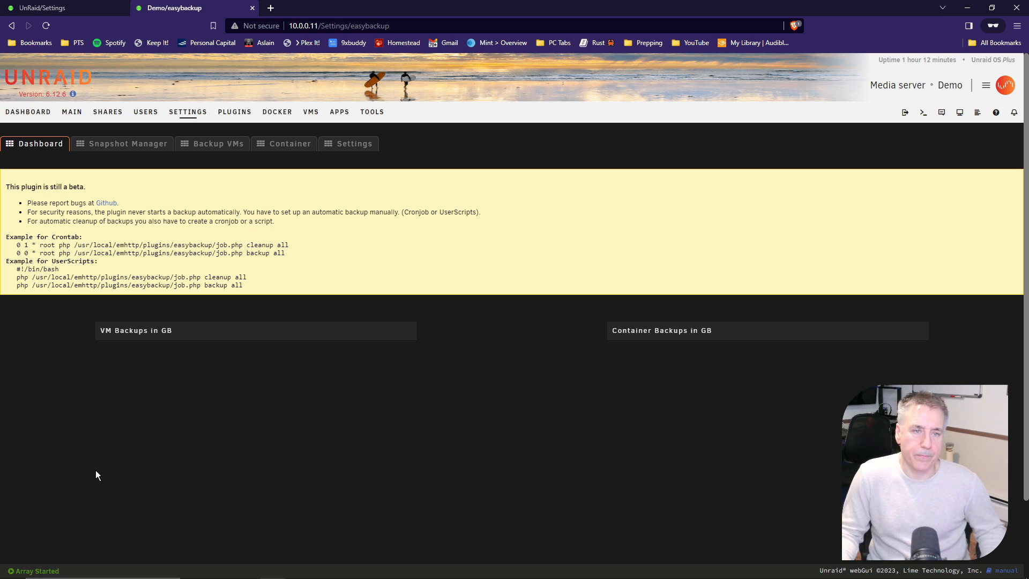
click(61, 9)
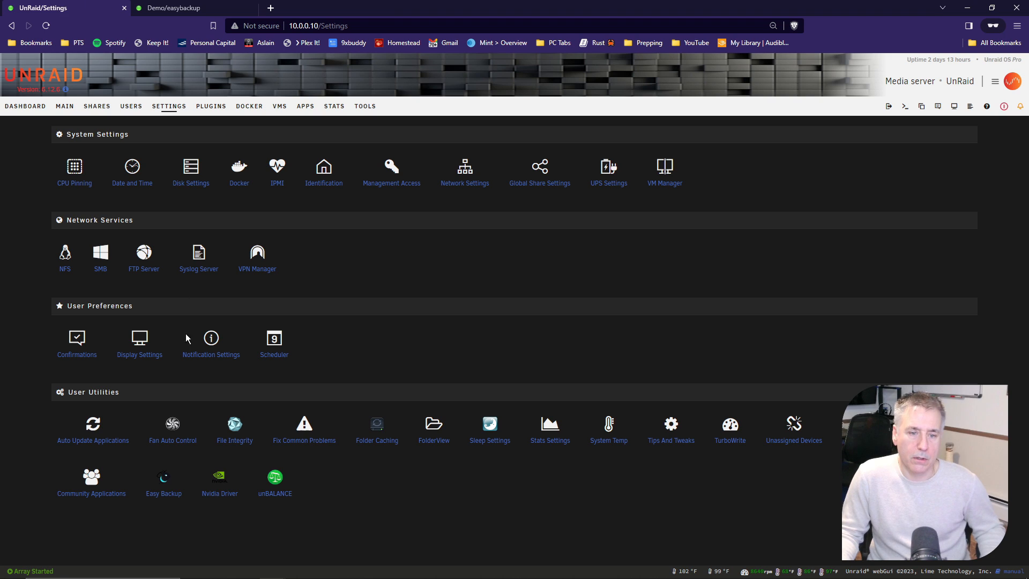
click(171, 496)
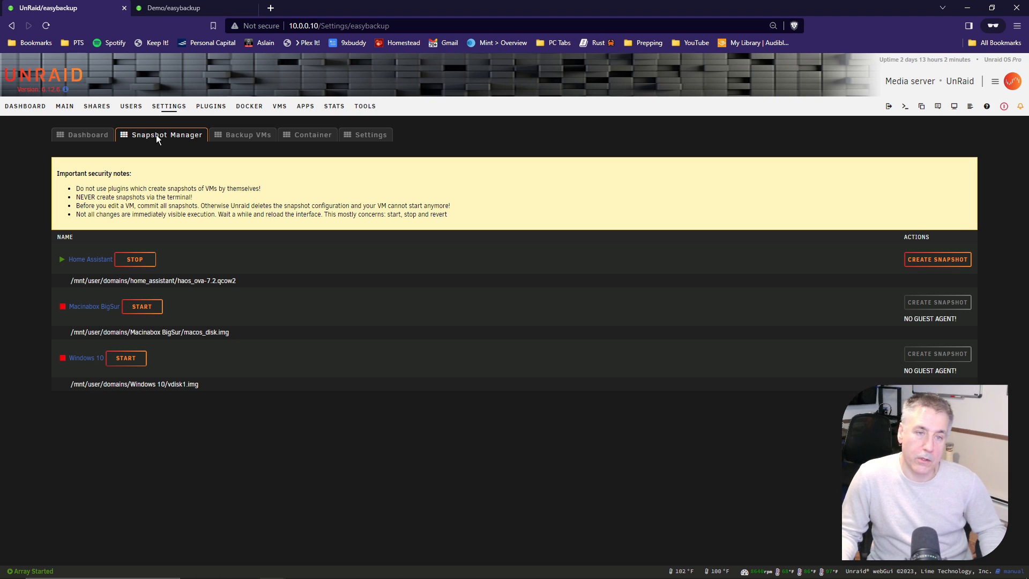
click(936, 261)
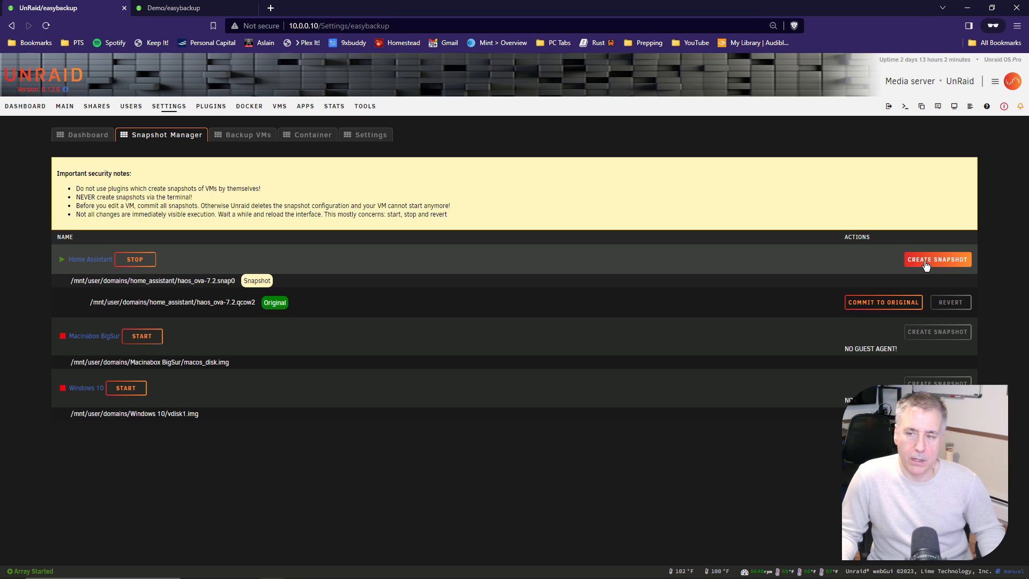
Step: Open the VM backup list and try the Disable option for the Macinabox BigSur VM
click(240, 140)
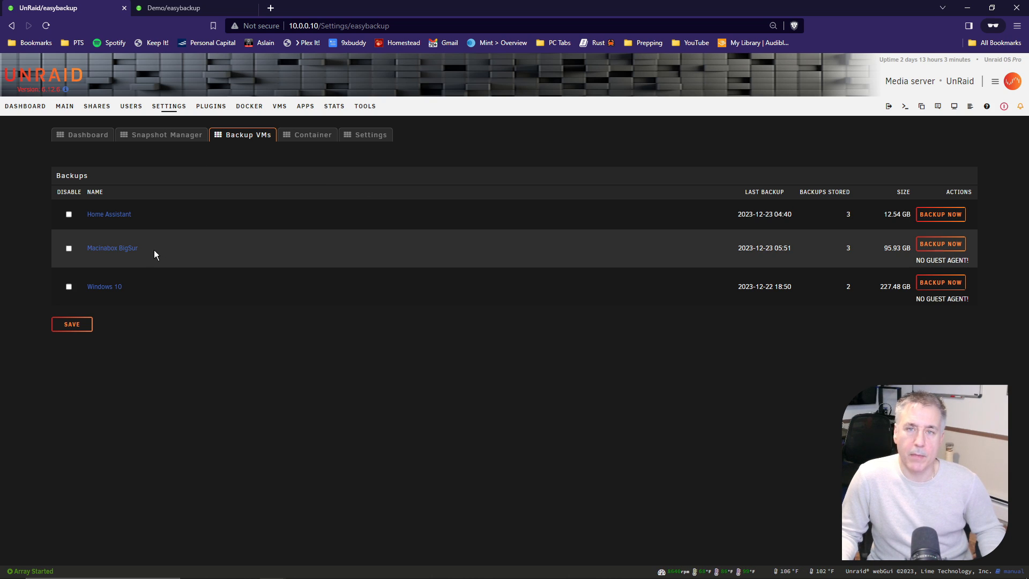
click(69, 248)
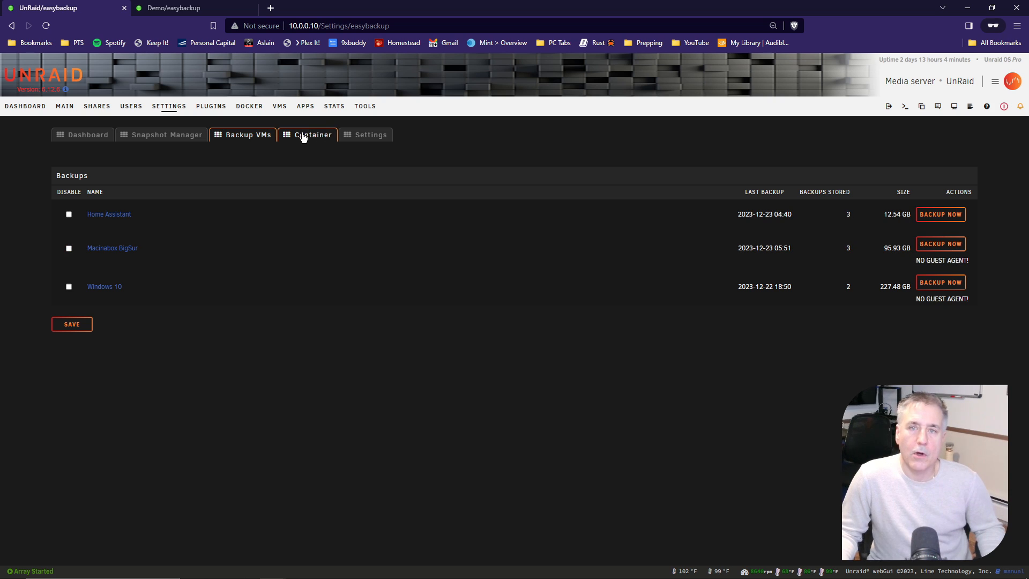
Step: Review the containers and their excluded paths in Easy Backup, and save the container backup selection
click(303, 136)
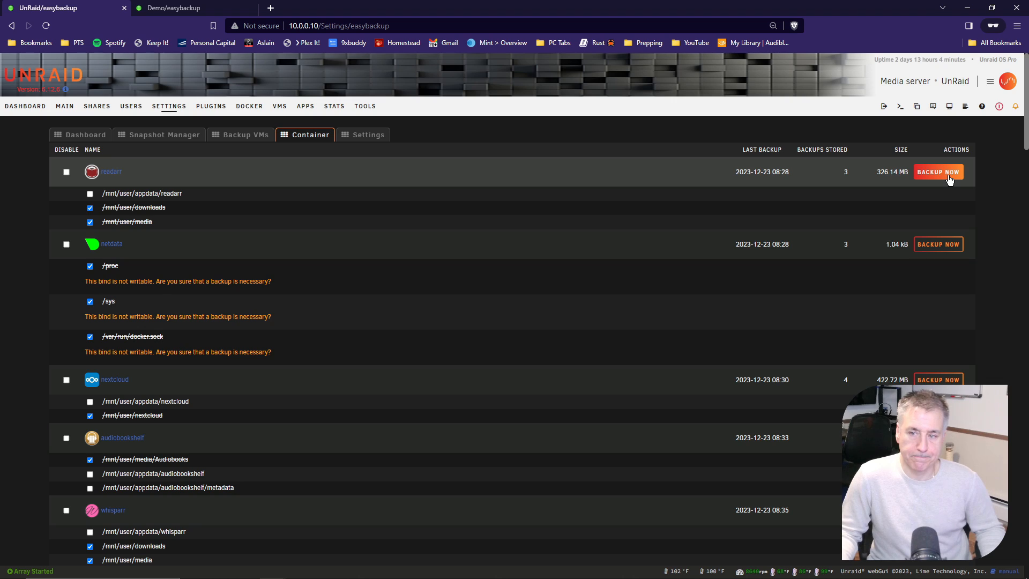
scroll(246, 252, down, 9)
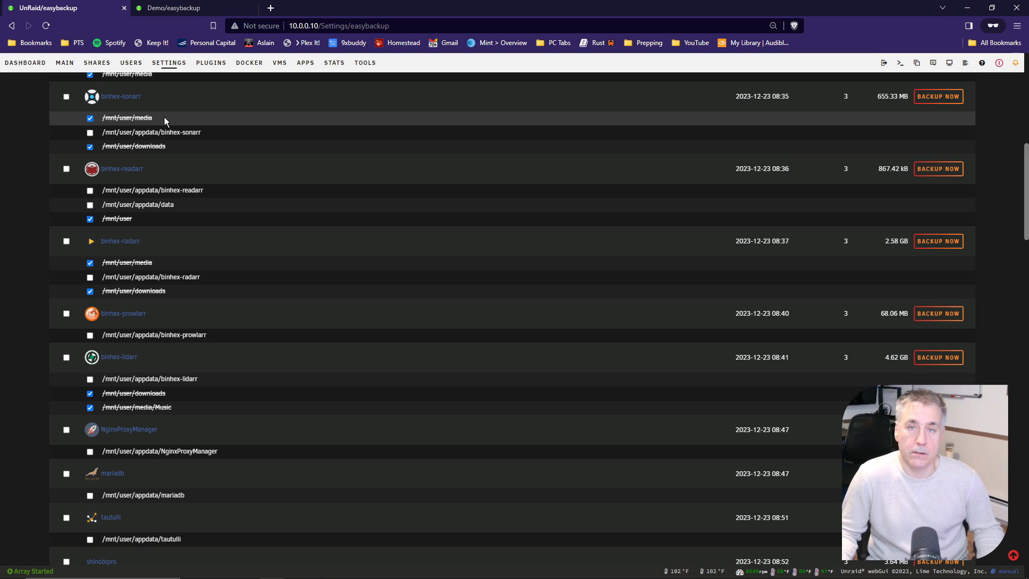
scroll(219, 127, down, 7)
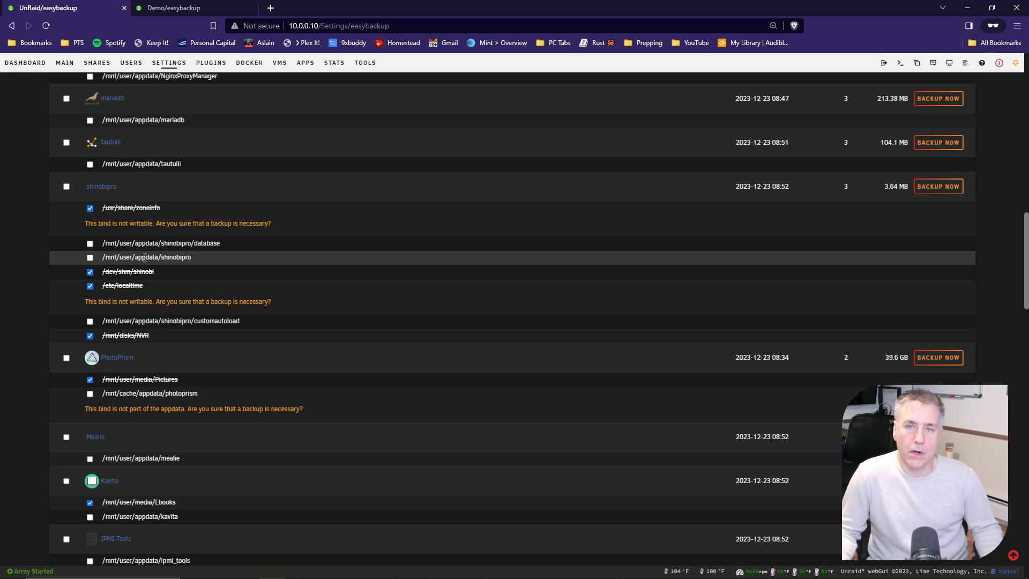
scroll(144, 258, down, 20)
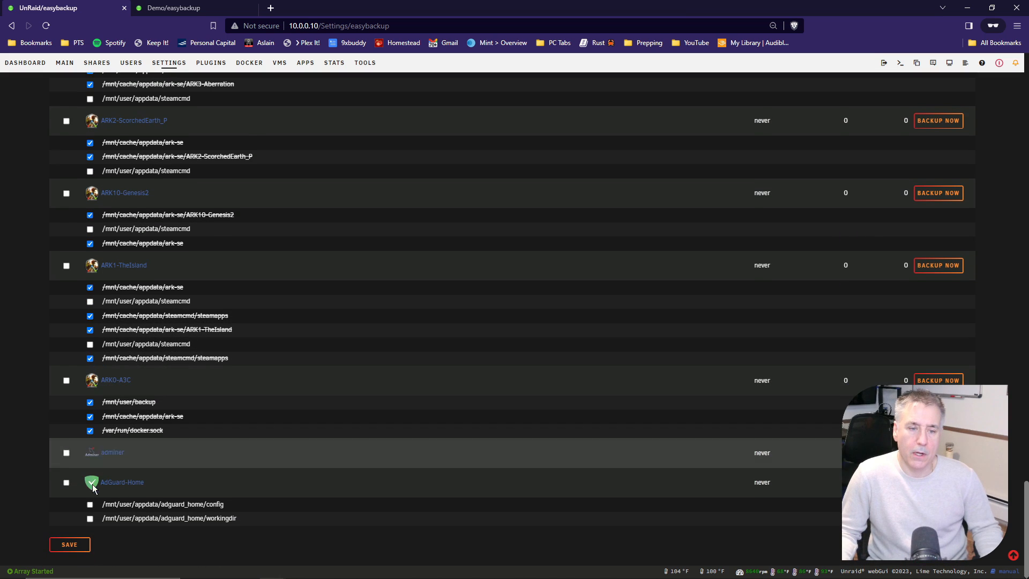
click(81, 544)
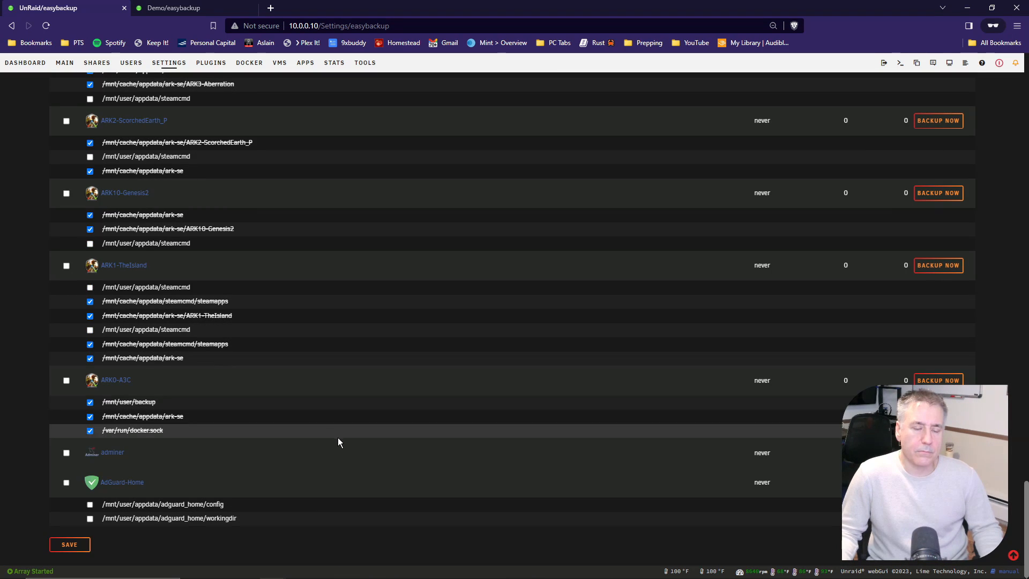
Step: Examine the Enable Backups options and backup locations for VMs and containers in the Easy Backup settings
scroll(342, 460, up, 20)
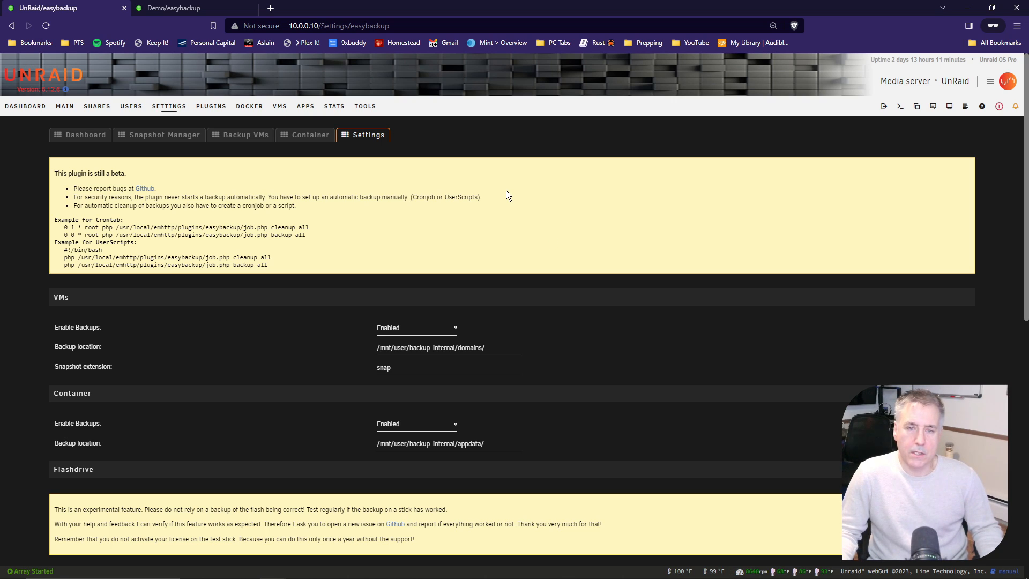
scroll(506, 191, down, 3)
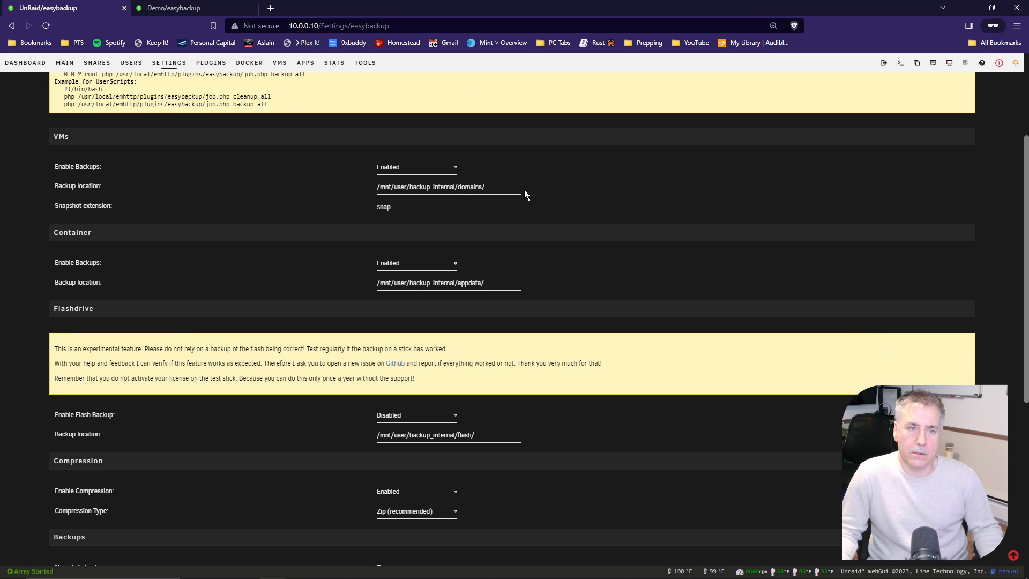
click(422, 169)
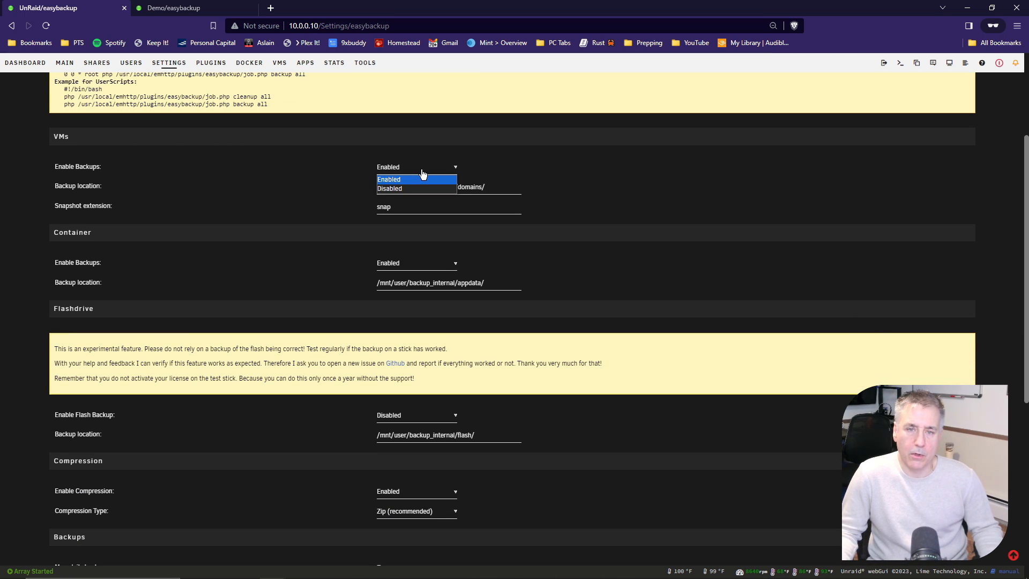
click(477, 162)
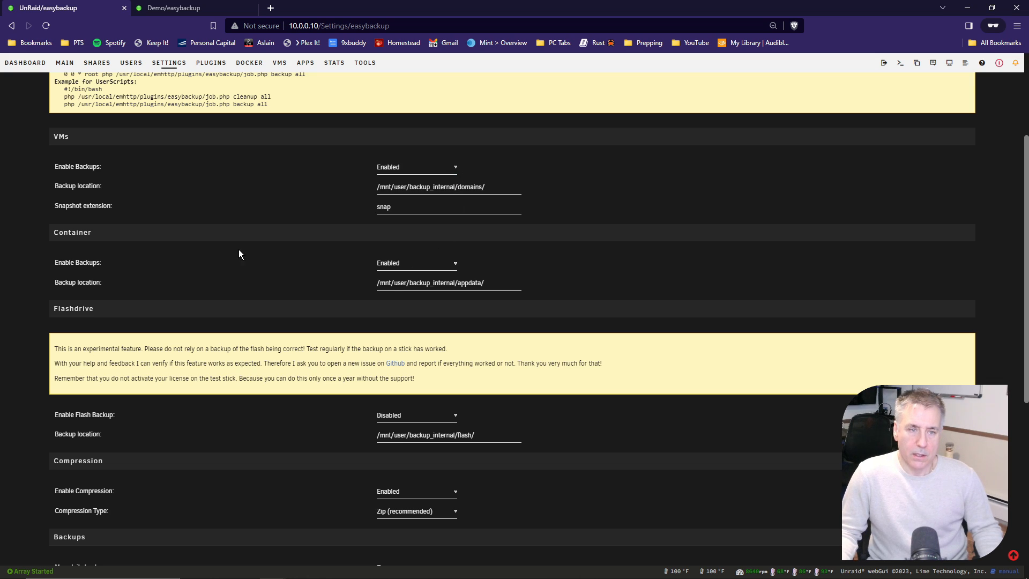
click(440, 268)
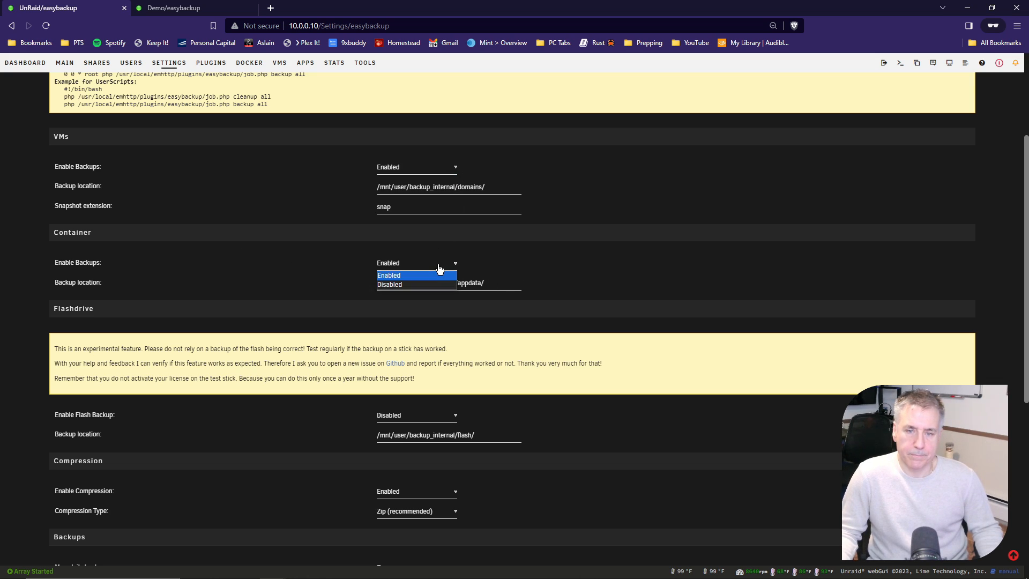
click(483, 259)
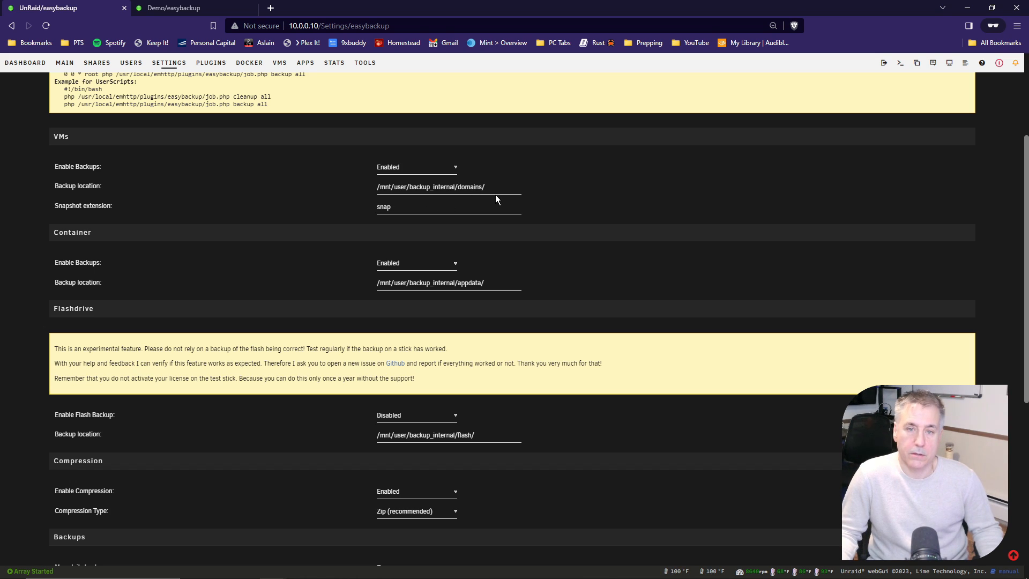
Step: Examine the flash backup, compression type, backup retention and recycle bin options in the Easy Backup settings
scroll(496, 195, down, 3)
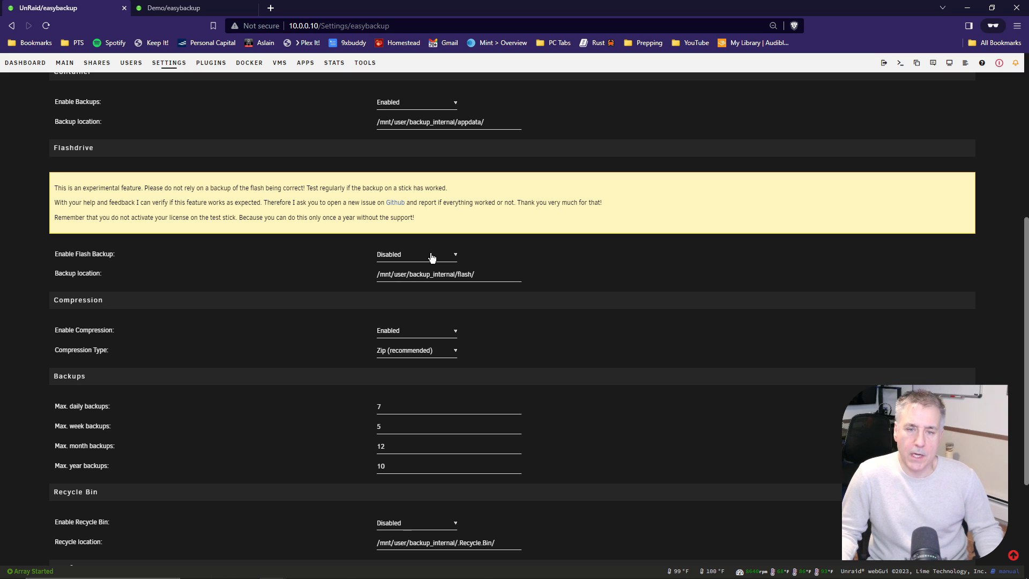
scroll(432, 258, down, 2)
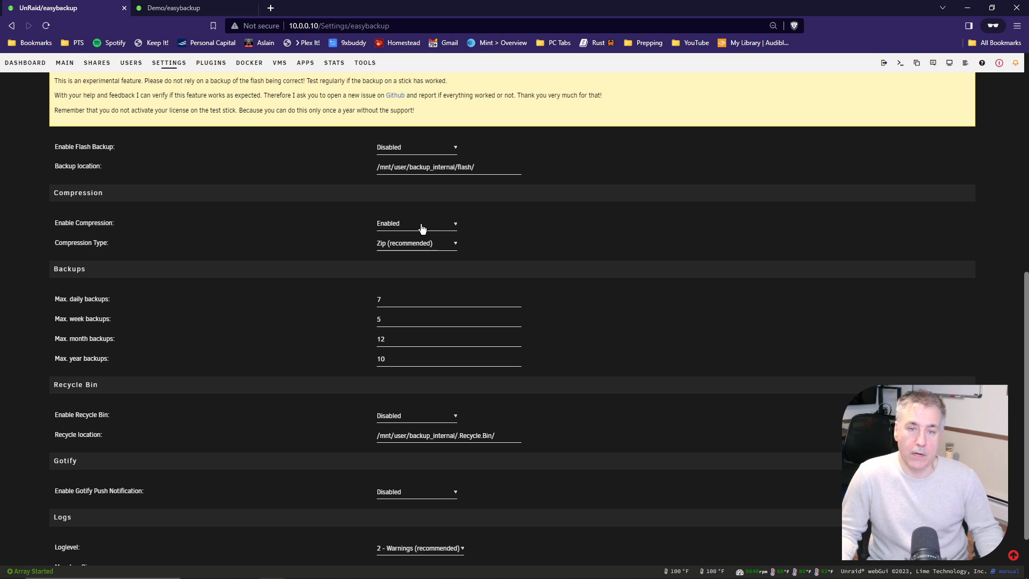
click(431, 244)
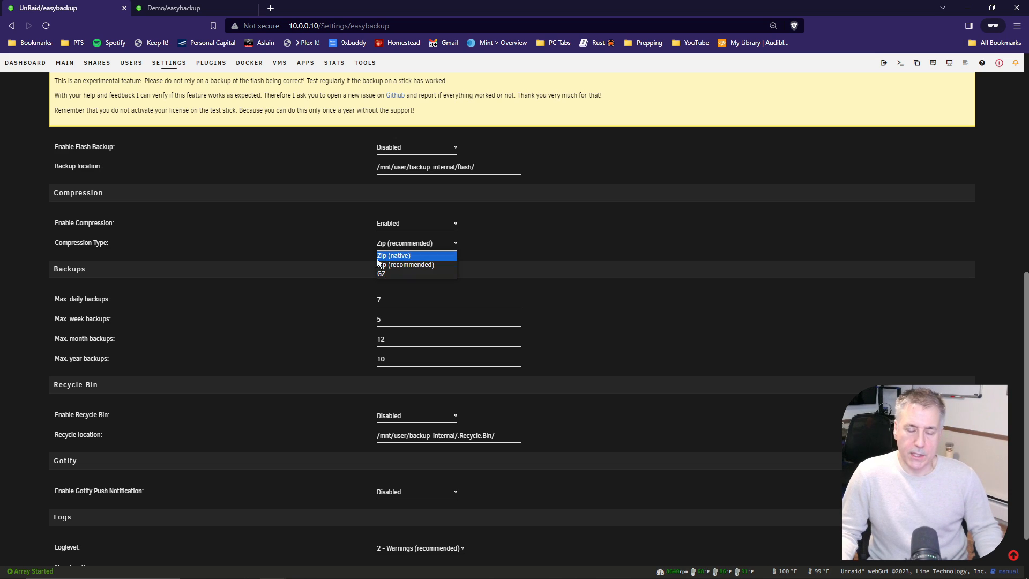
scroll(400, 215, down, 1)
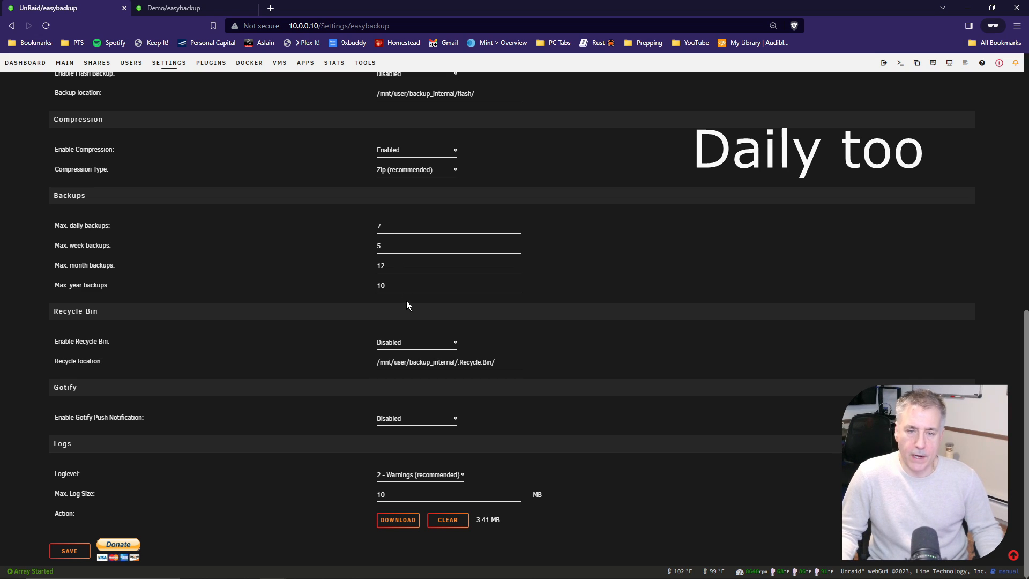
click(432, 343)
click(431, 345)
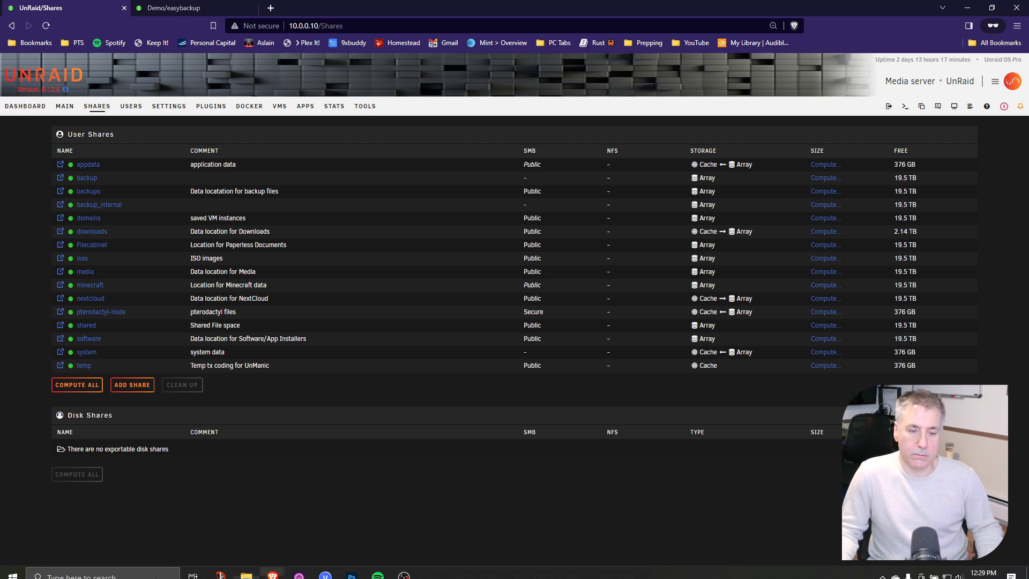
Step: View the server's shares in File Explorer, and set SMB Export to Yes for the backup_internal share in Unraid, applying the change
click(247, 568)
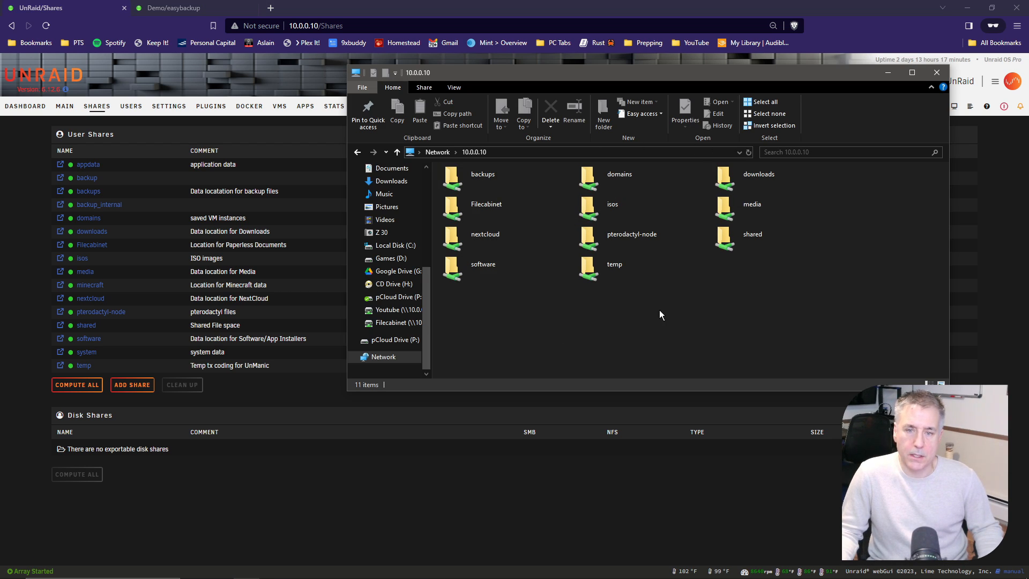
click(89, 213)
click(87, 208)
scroll(404, 413, down, 5)
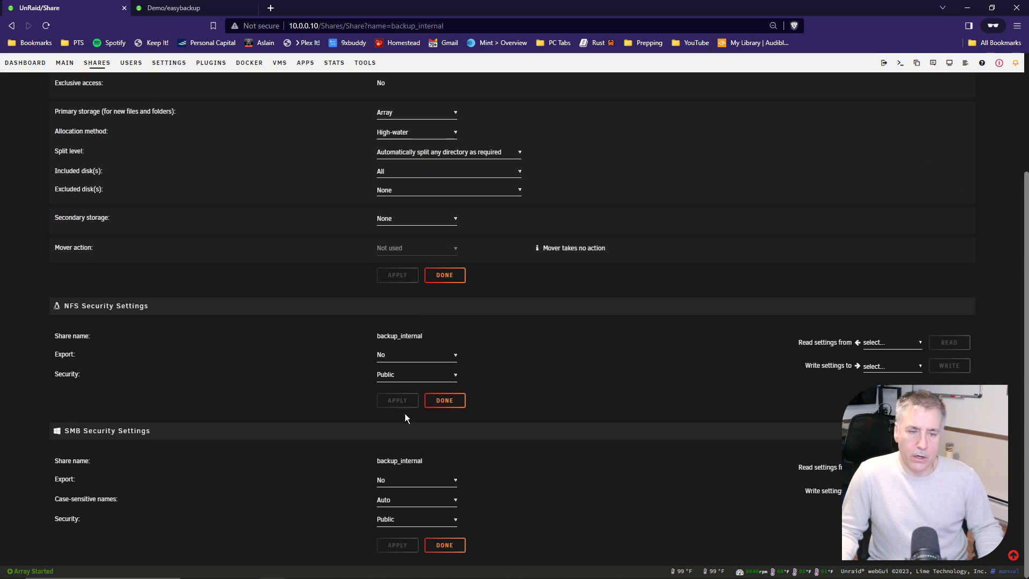
click(403, 481)
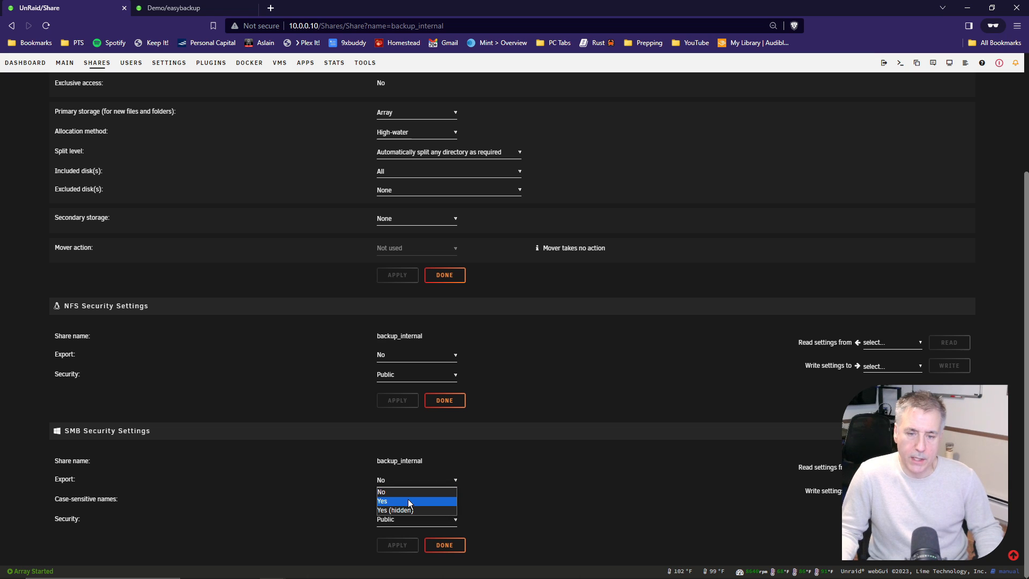
click(407, 501)
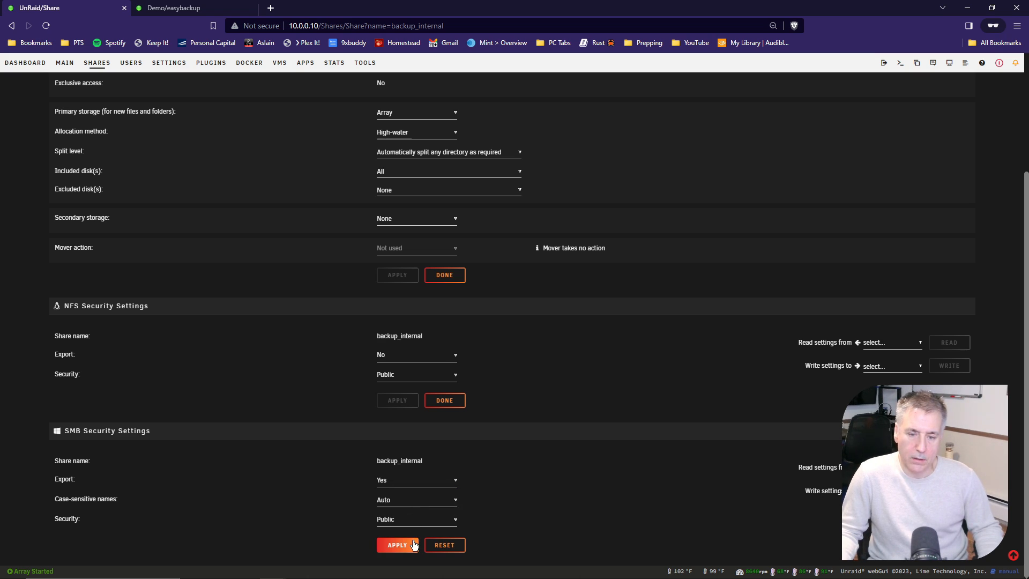
click(402, 547)
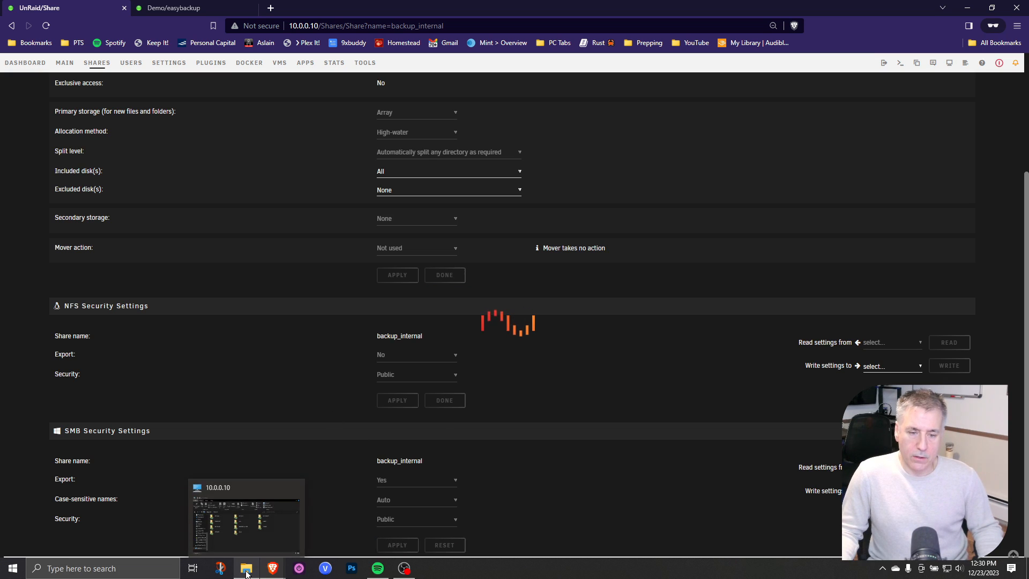
Step: Browse the server's backup_internal share in File Explorer to view the binhex-krusader backups in the appdata folder
click(234, 568)
key(F5)
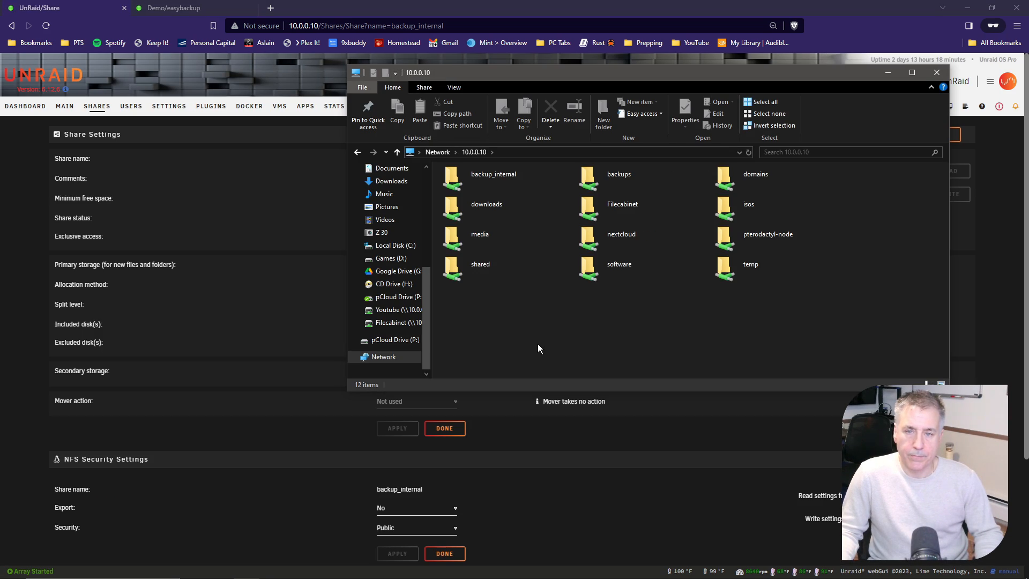
double_click(481, 181)
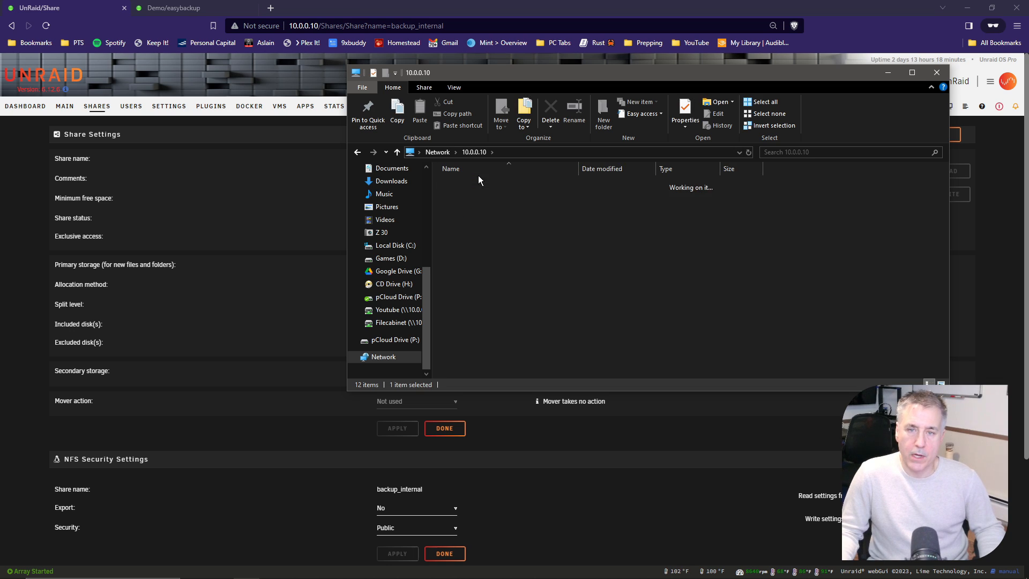
double_click(463, 184)
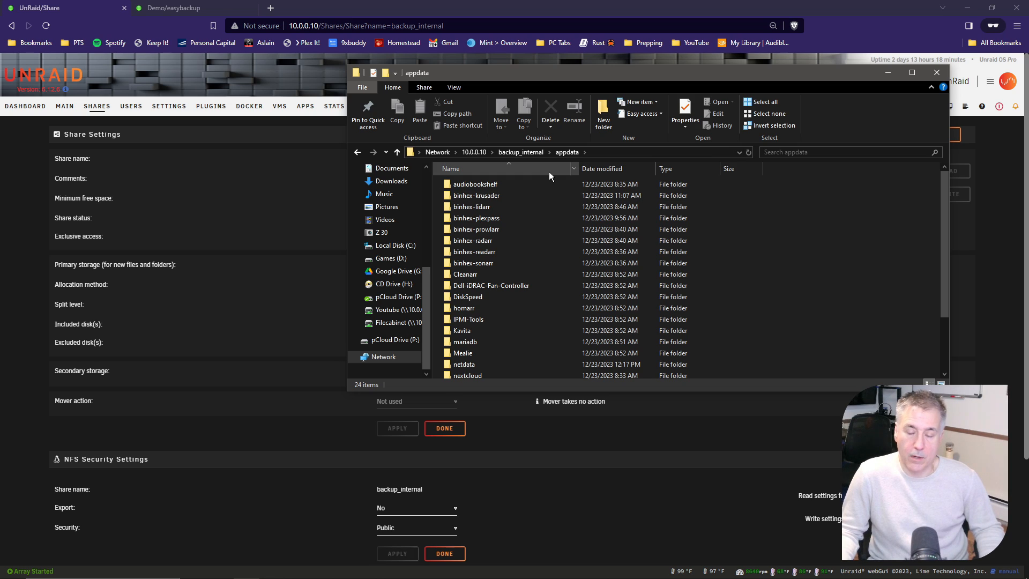
click(477, 197)
double_click(477, 198)
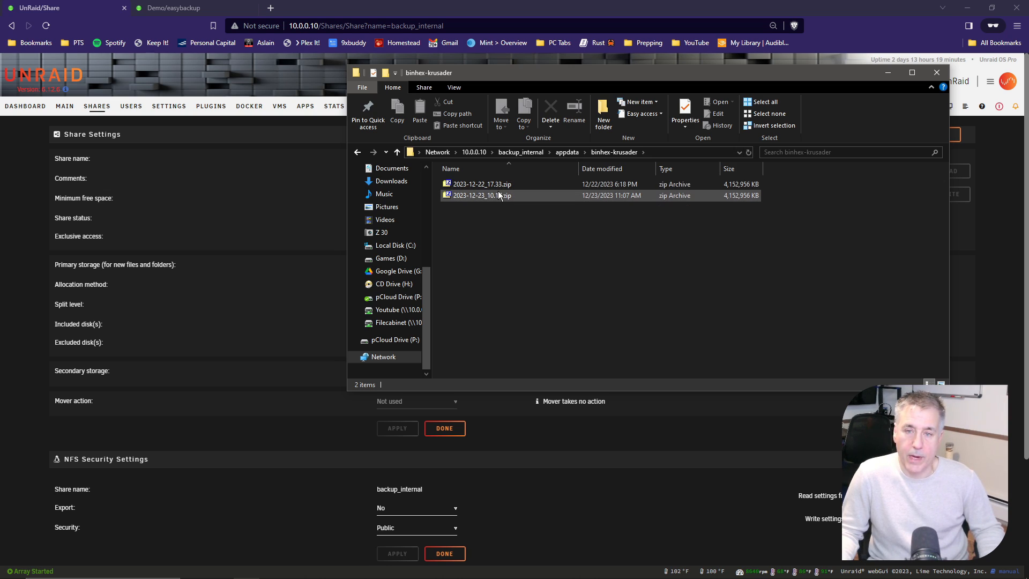
Step: View the Home Assistant VM backups in the domains folder of backup_internal, and return to the share's root
click(530, 153)
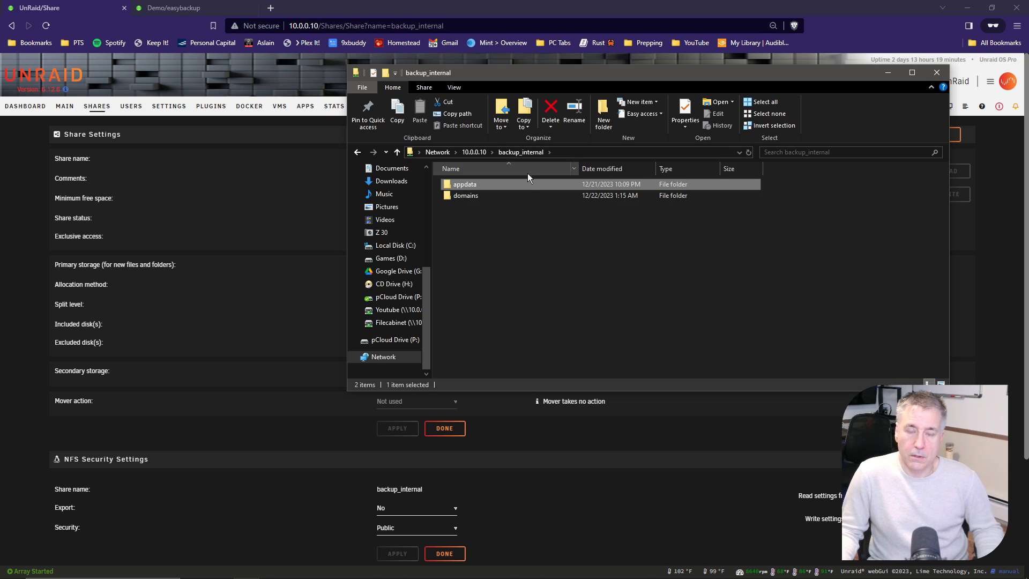
double_click(465, 196)
double_click(476, 188)
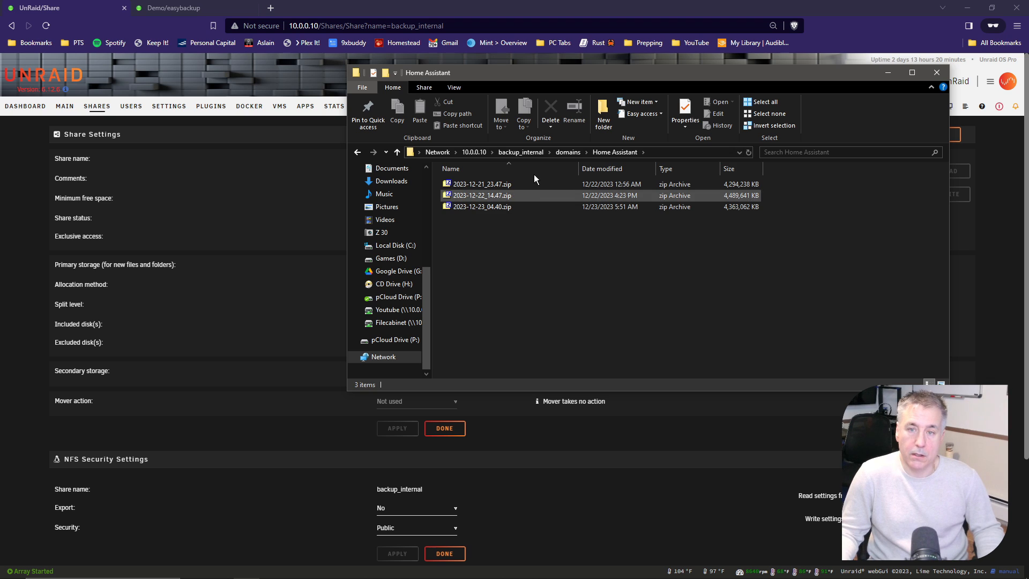
click(526, 153)
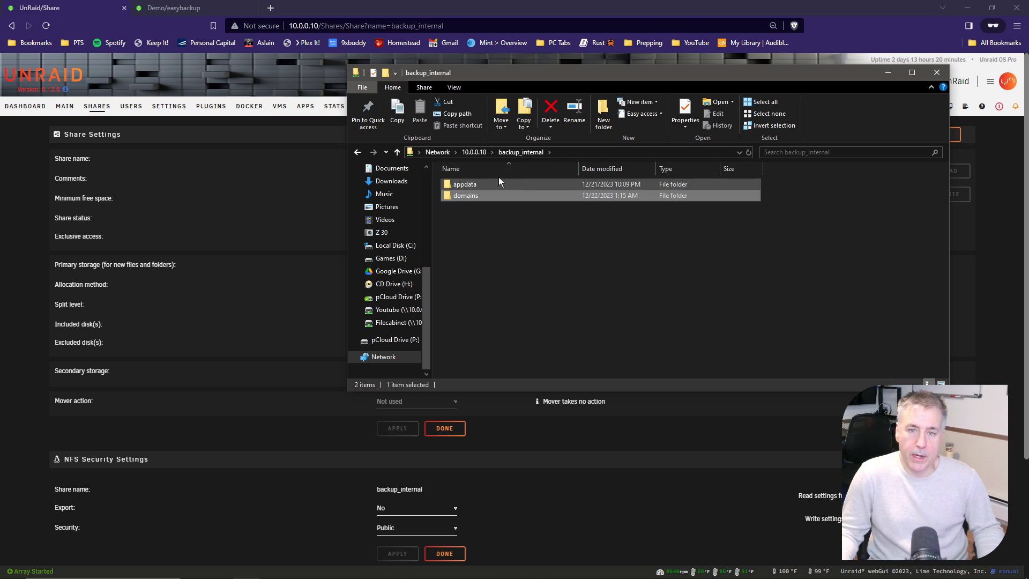
Step: Open the 2023-12-23_08.22.zip backup in the appdata binhex-prowlarr folder to inspect its contents
double_click(472, 182)
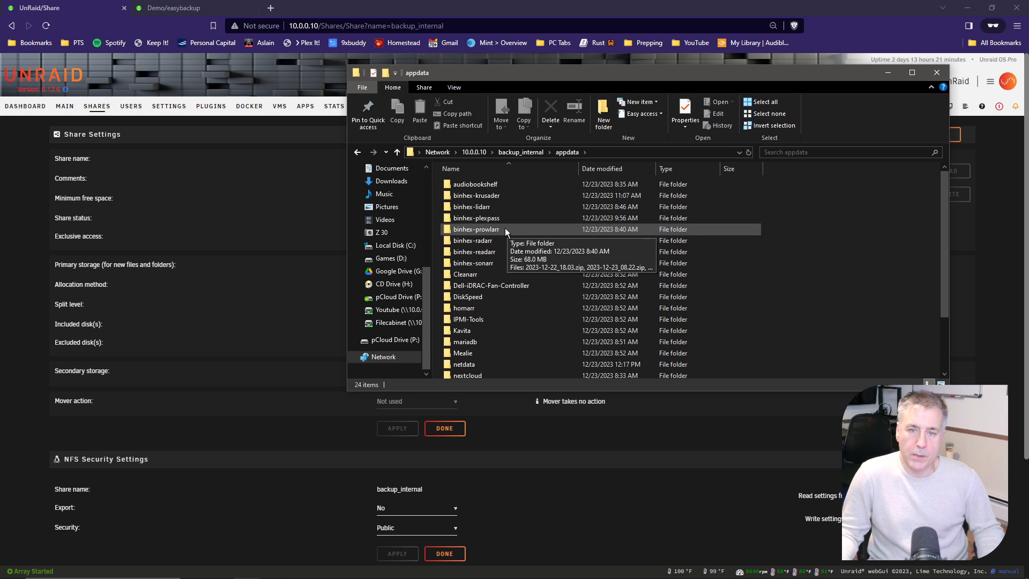
double_click(476, 229)
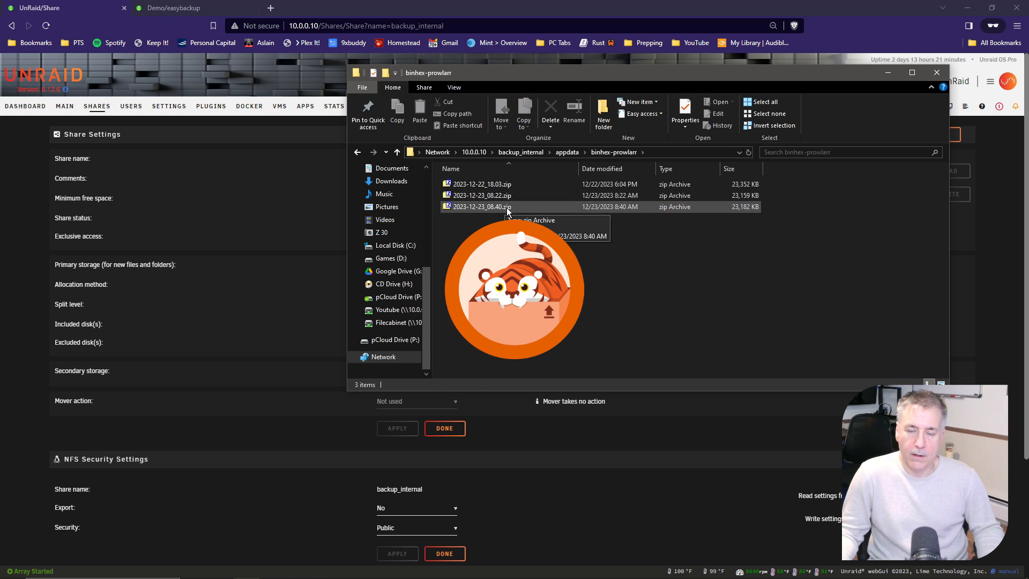
double_click(475, 196)
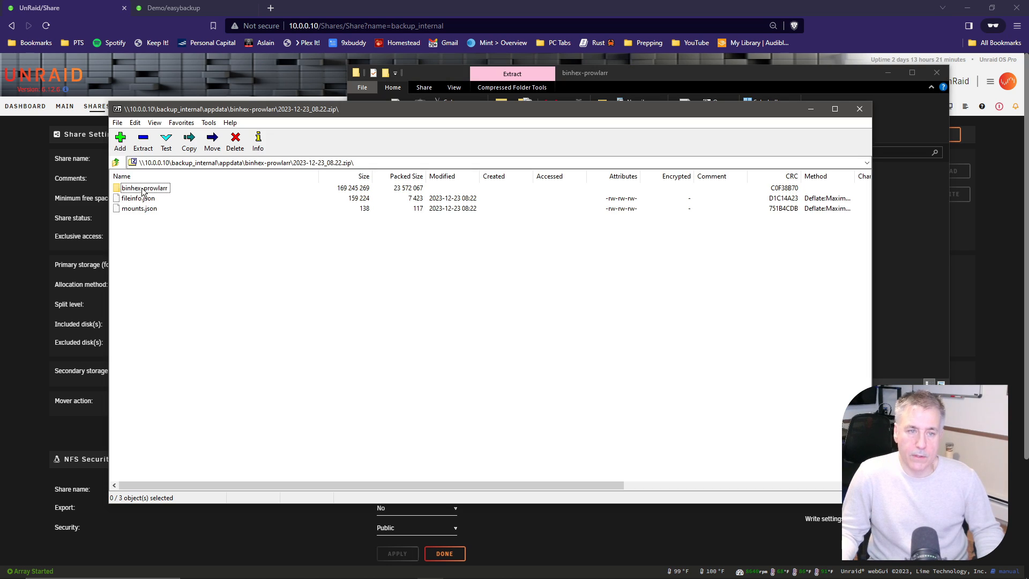
Step: Try to extract the binhex-prowlarr folder from the backup archive, removing the backup_internal part of the destination path
click(155, 188)
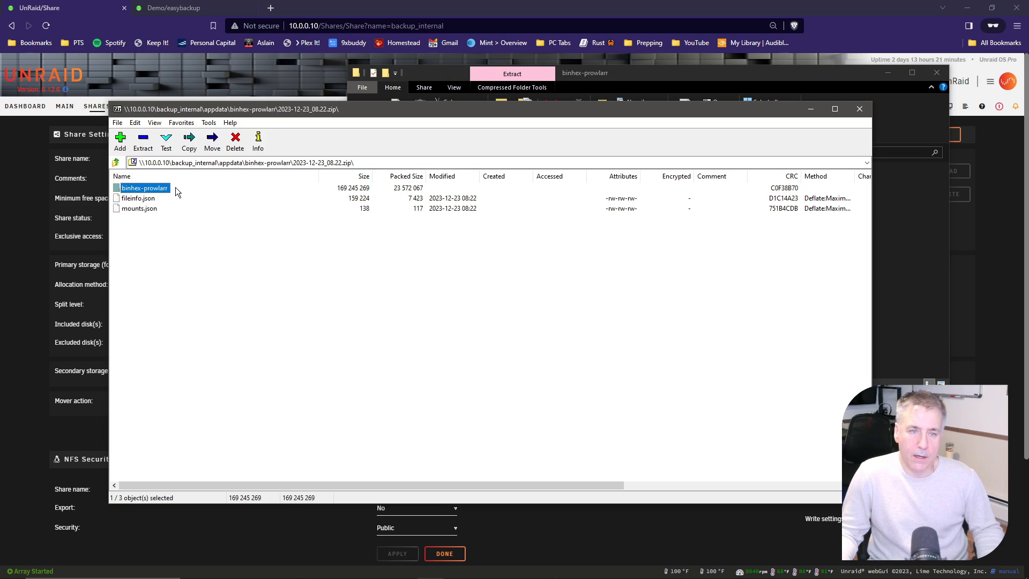
click(143, 144)
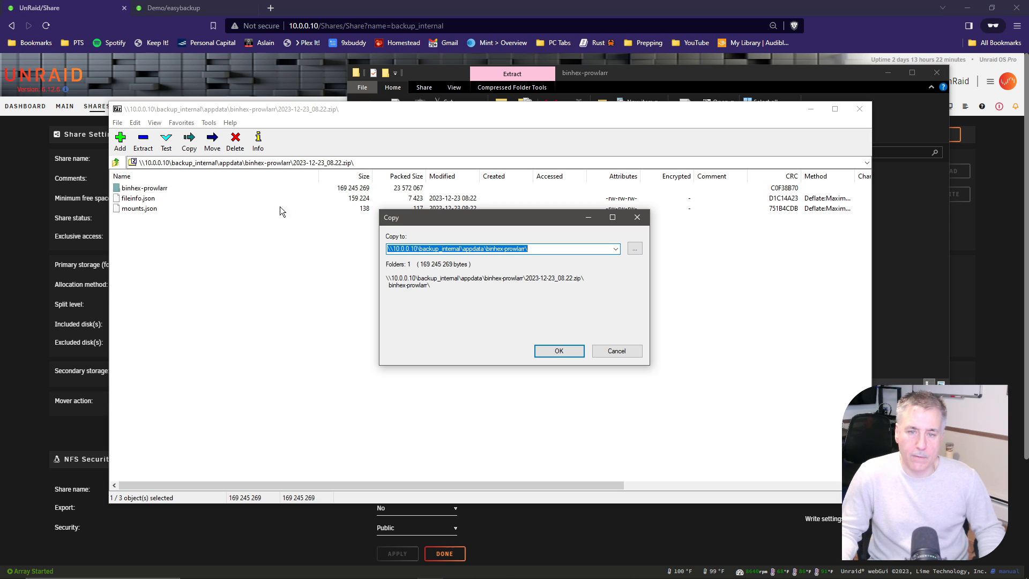
click(451, 248)
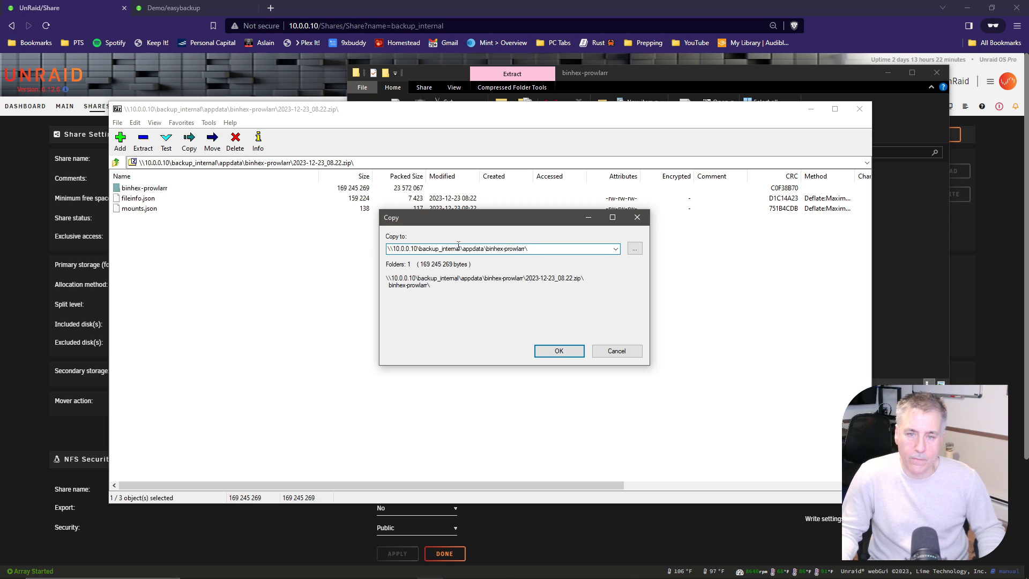
key(BackSpace)
key(BackSpace)
key(BackSpace)
key(BackSpace)
key(BackSpace)
key(BackSpace)
key(BackSpace)
key(BackSpace)
key(BackSpace)
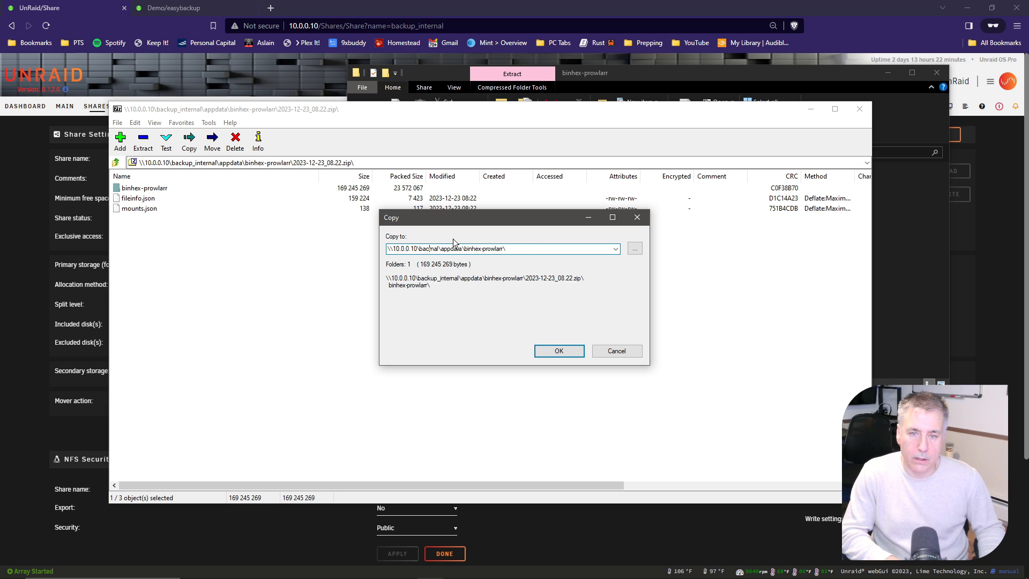
key(BackSpace)
key(BackSpace)
key(BackSpace)
key(BackSpace)
key(Delete)
key(Delete)
key(Delete)
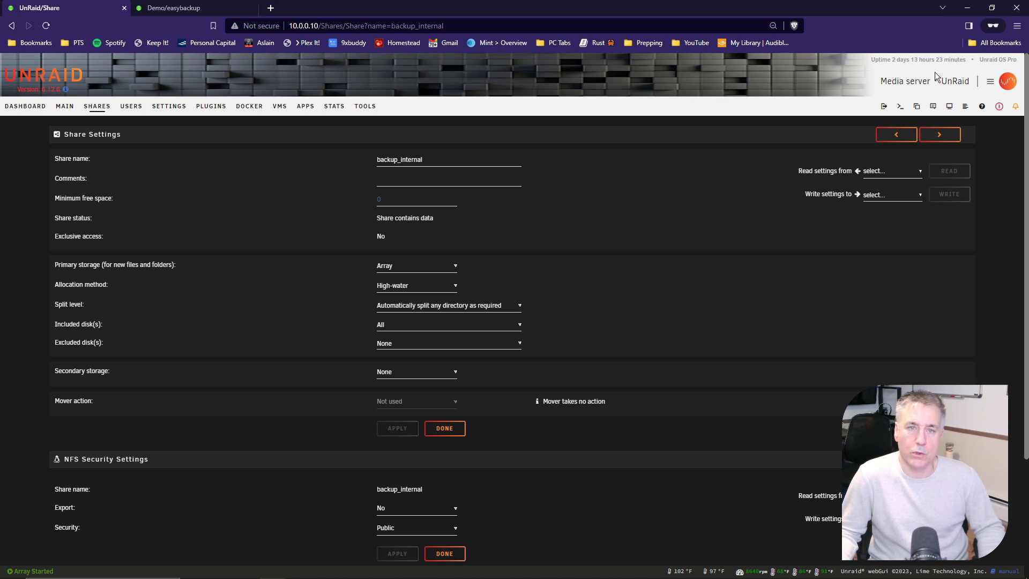
Step: Switch to the Demo server, search its community apps for "user scripts" and install the User Scripts plugin
click(191, 9)
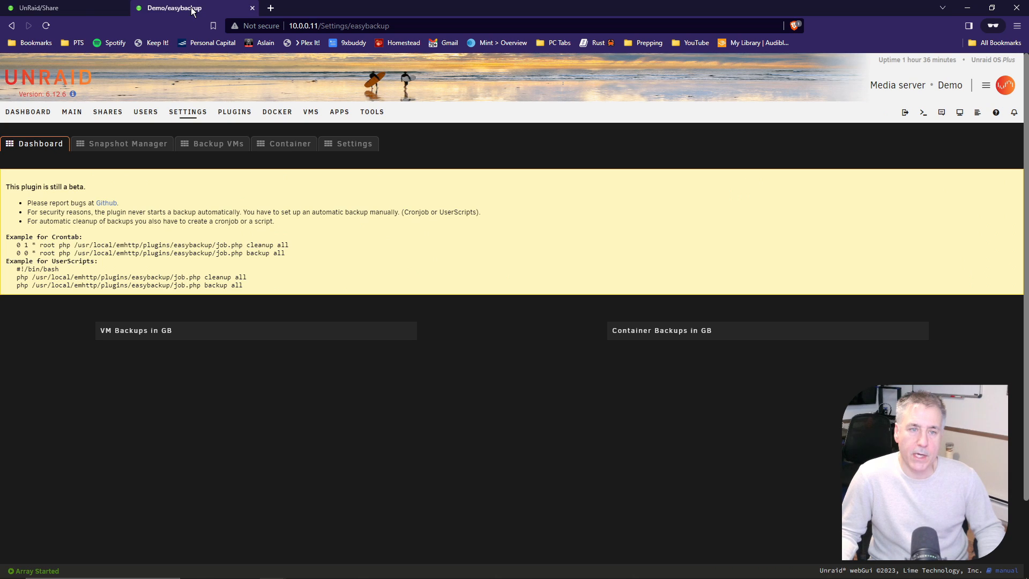
click(179, 114)
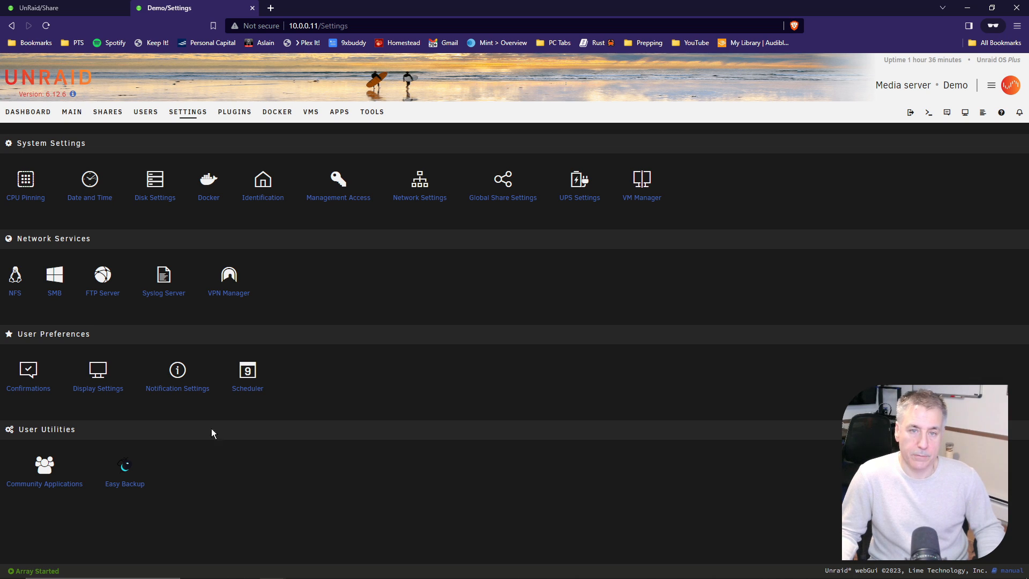
click(340, 112)
text(u)
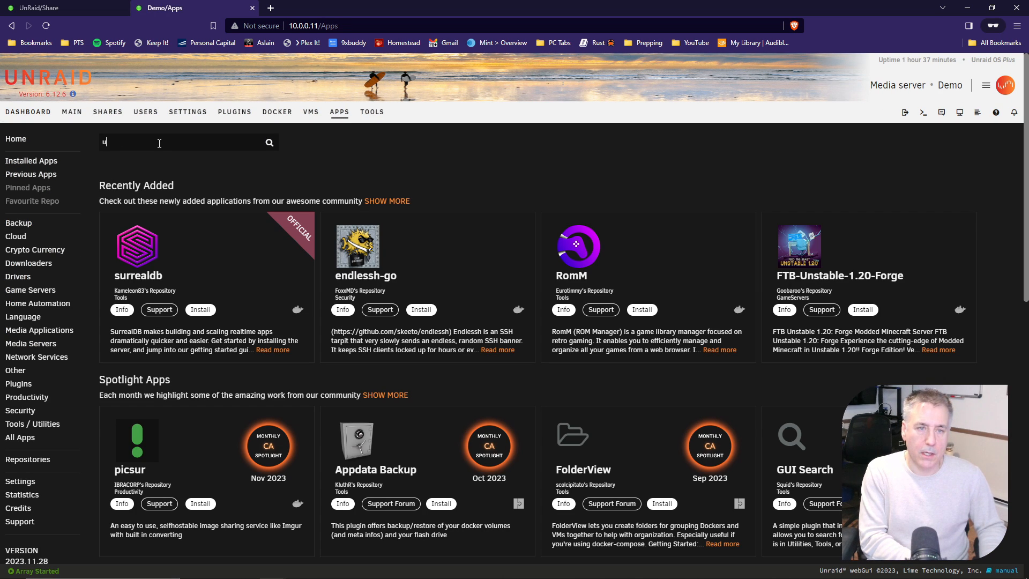
text(ser scripts)
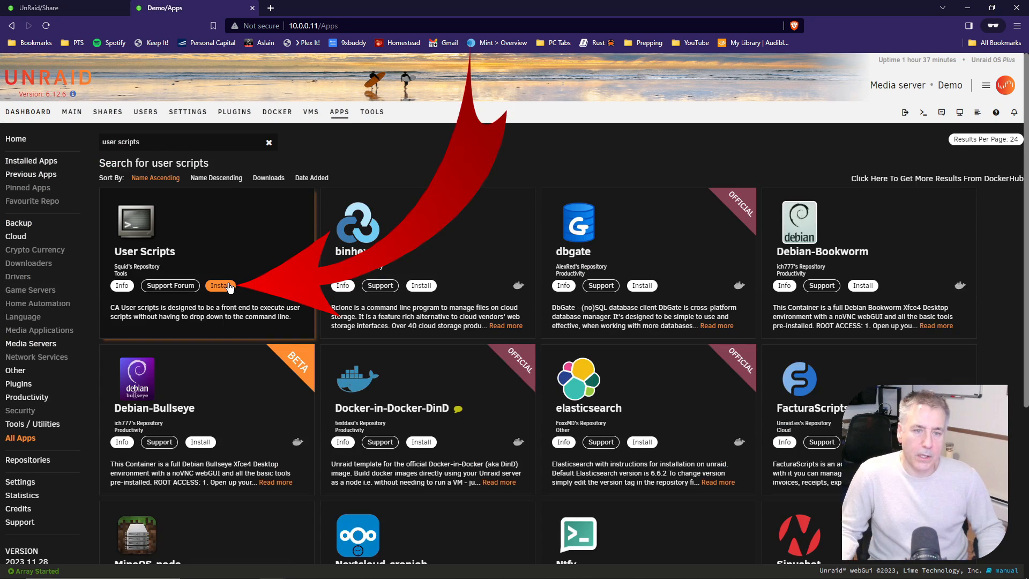
click(229, 286)
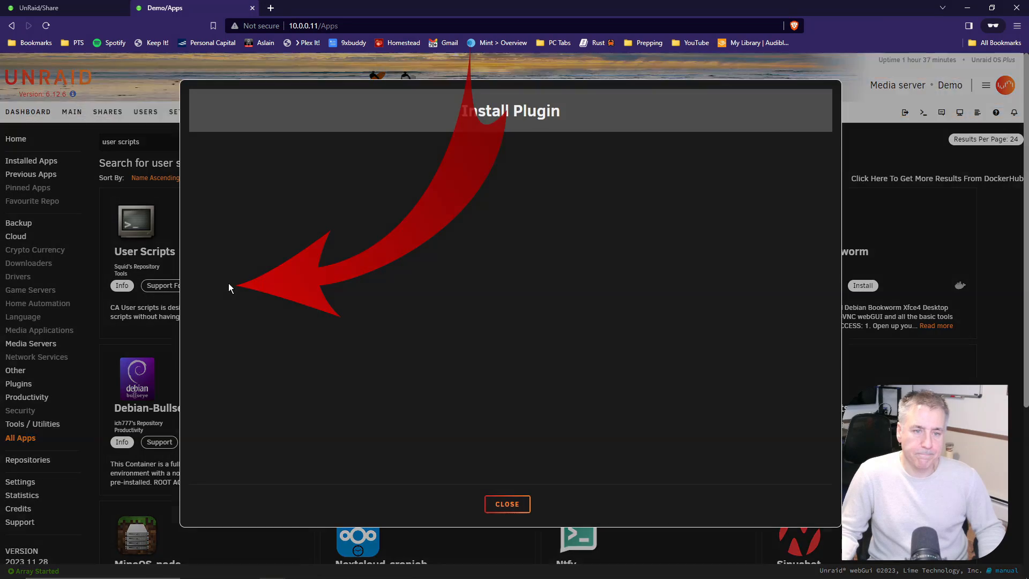
click(508, 504)
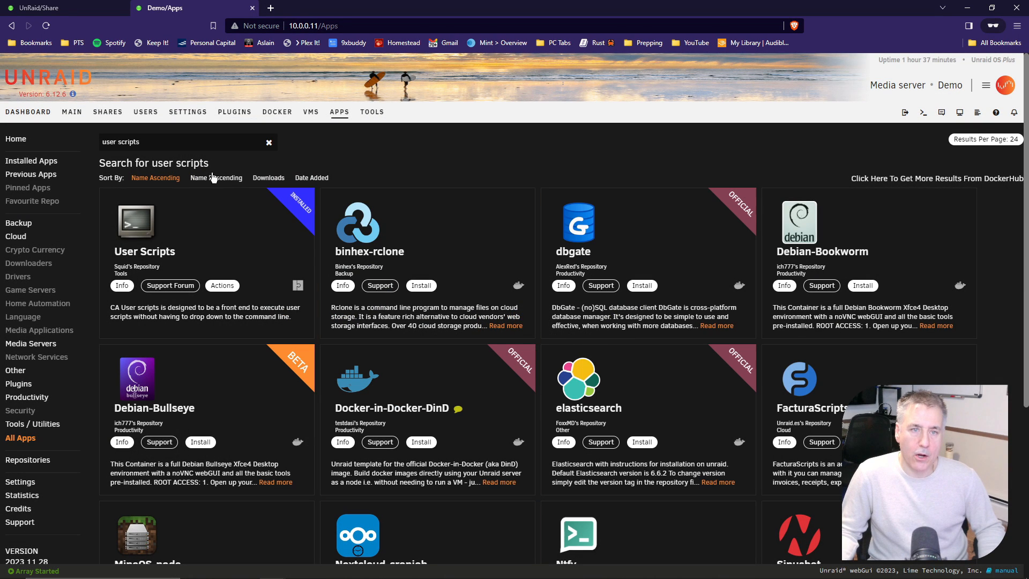
Step: View the User Scripts page in Settings, and copy the three-line UserScripts example from the Easy Backup dashboard
click(189, 112)
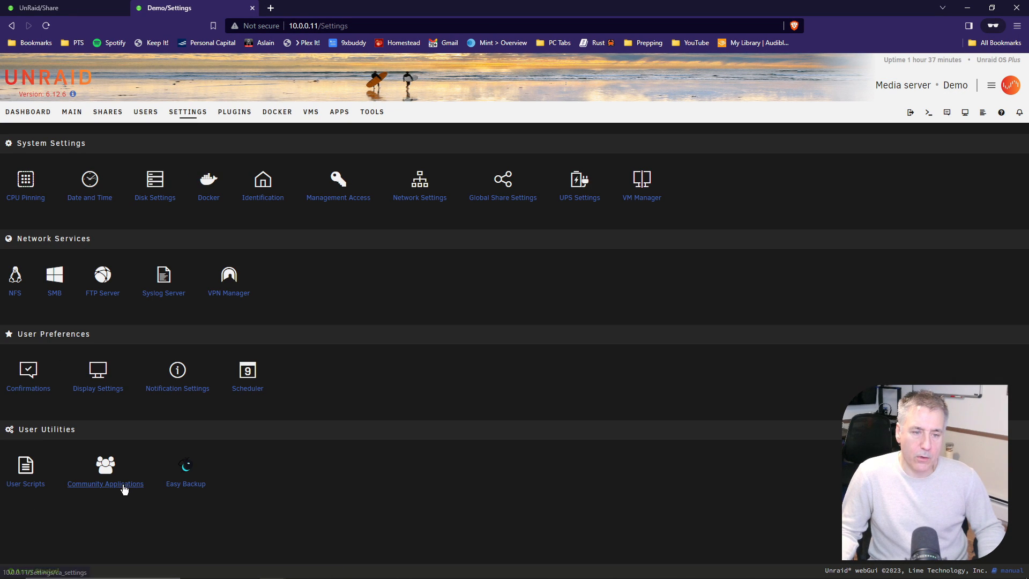
click(24, 485)
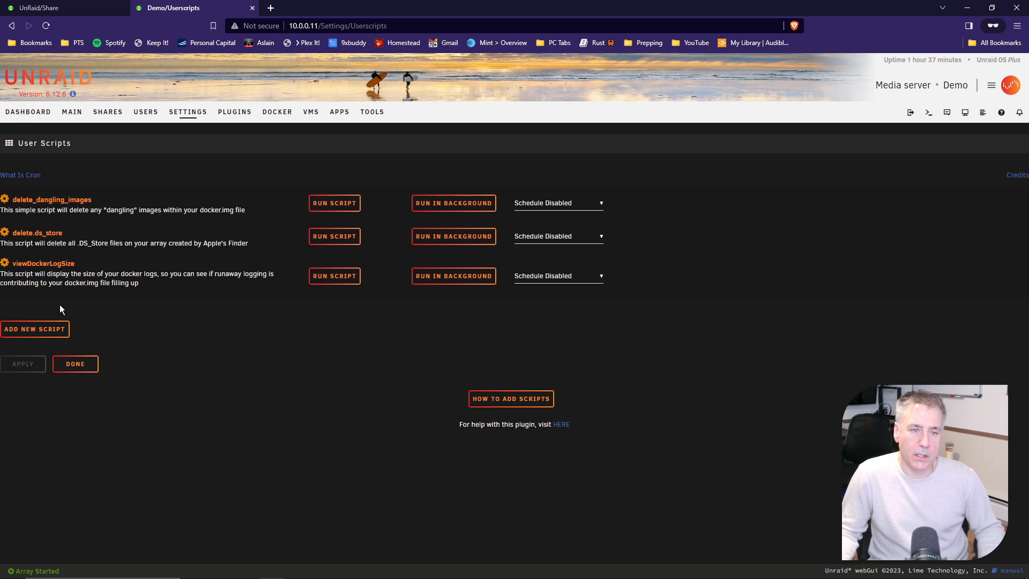
click(188, 112)
click(195, 487)
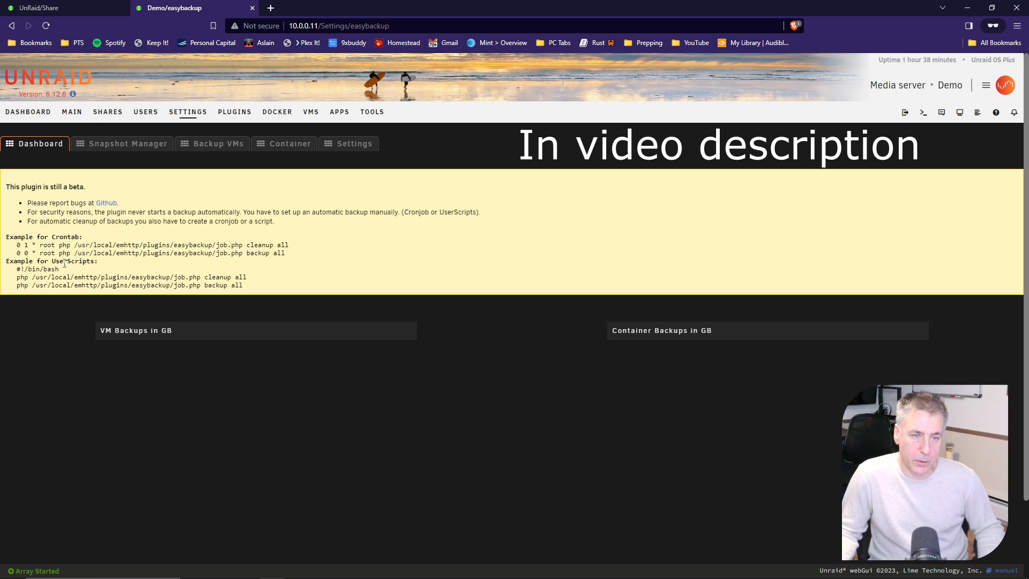
drag(249, 285, 13, 270)
key(ctrl+c)
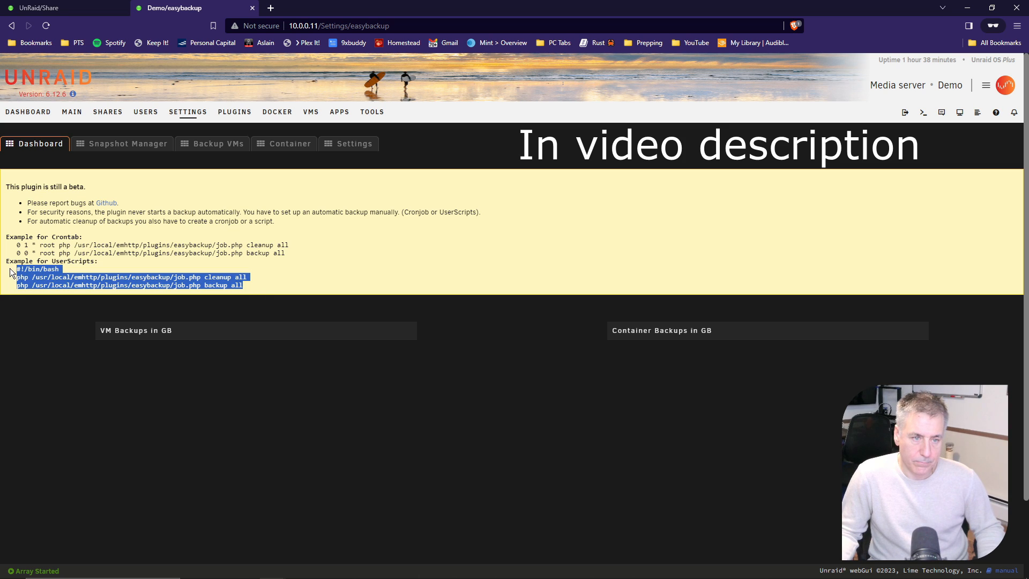
Step: Add a new script named "EasyBackup Daily" in the User Scripts plugin
click(191, 114)
click(30, 486)
click(38, 329)
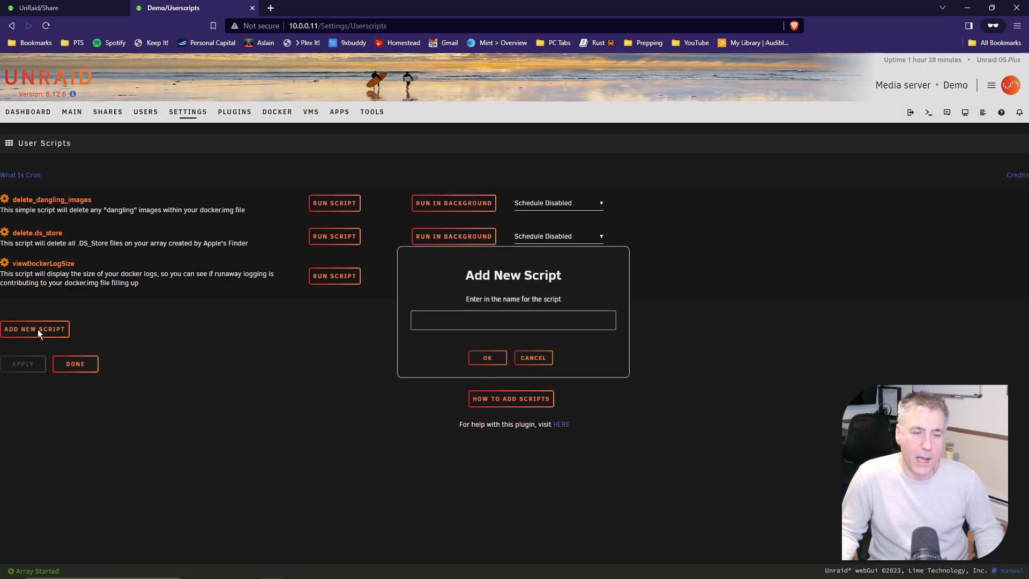
text(E)
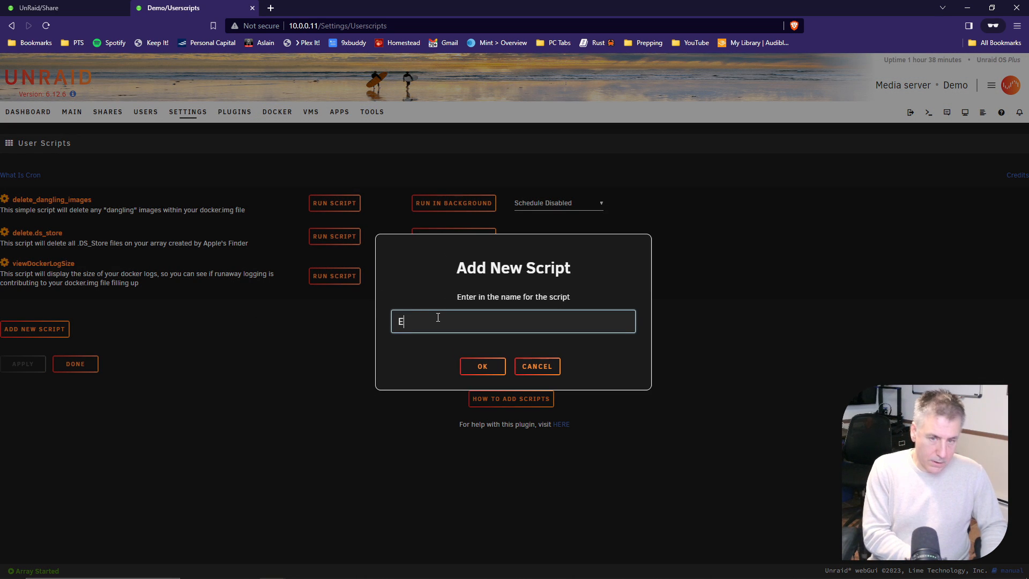
text(asyBackup Daily)
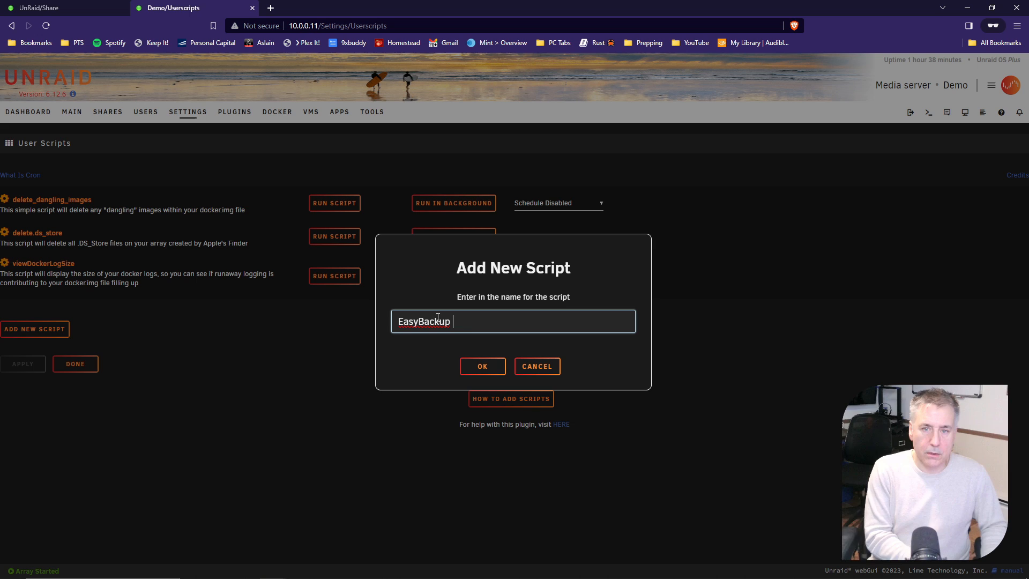
click(465, 367)
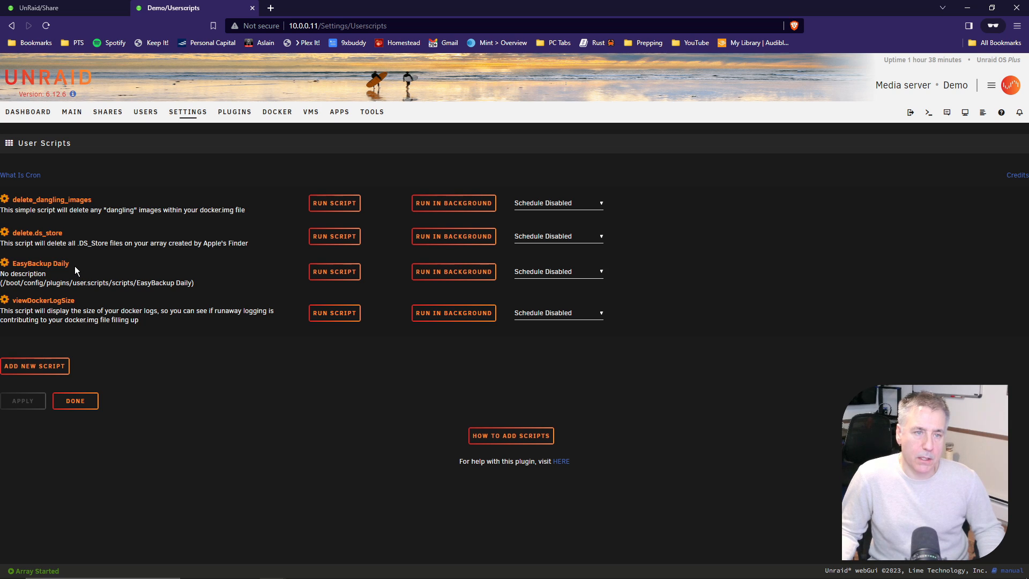
Step: Open the EasyBackup Daily script for editing and paste the copied Easy Backup cleanup and backup commands into it
click(5, 263)
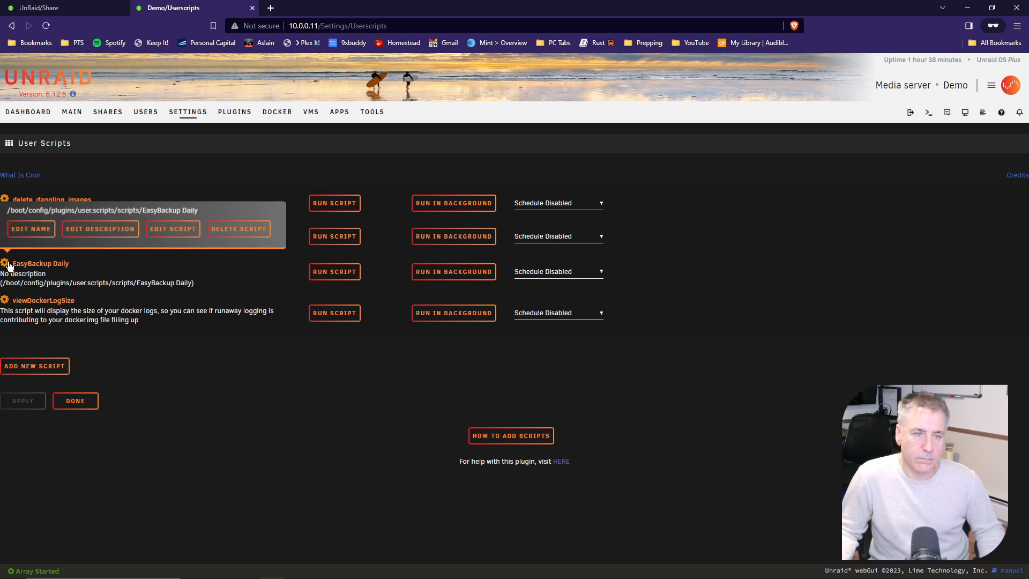
click(183, 230)
click(128, 243)
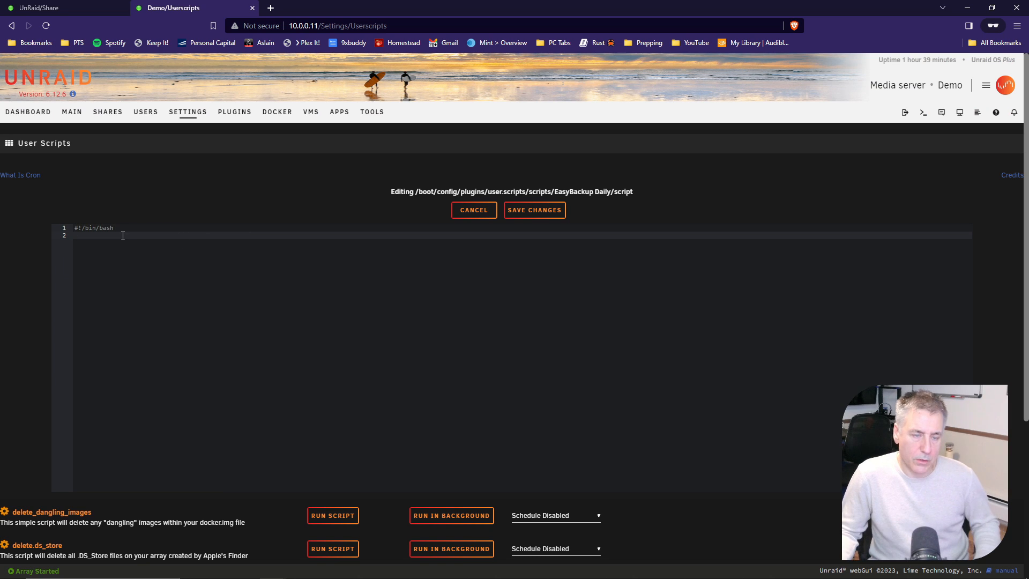
key(ctrl+v)
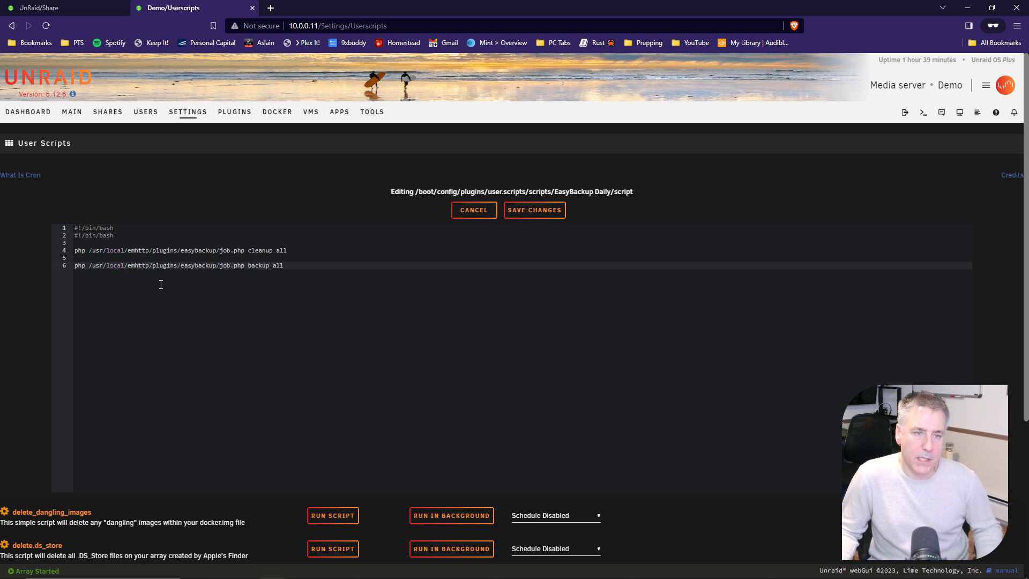
Step: Remove the duplicate #!/bin/bash line and the blank lines from the EasyBackup Daily script, and save the changes
click(115, 237)
key(BackSpace)
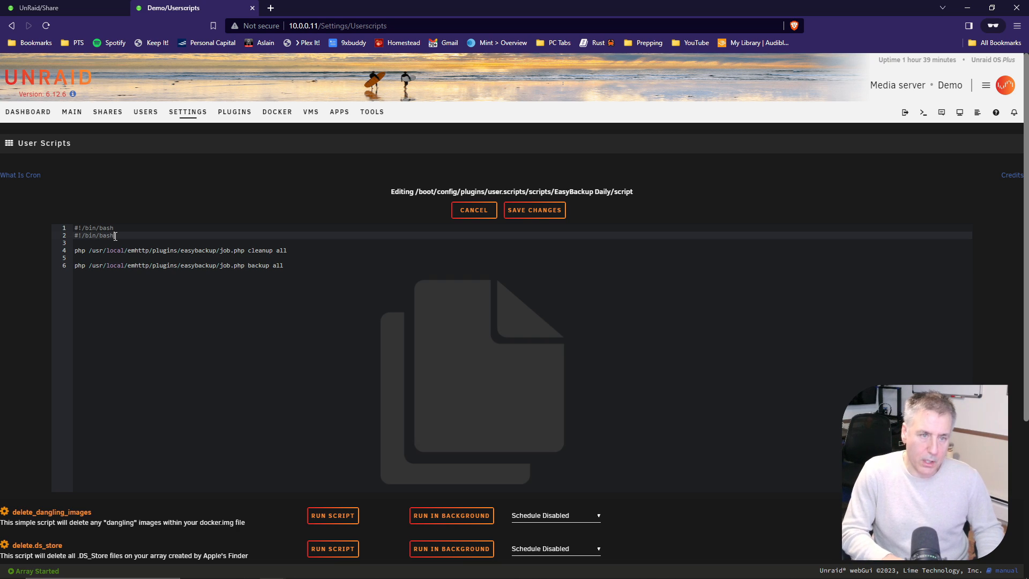
key(BackSpace)
key(BackSpace)
key(BackSpace)
key(BackSpace)
key(BackSpace)
key(BackSpace)
key(BackSpace)
key(BackSpace)
key(BackSpace)
key(BackSpace)
key(BackSpace)
key(Delete)
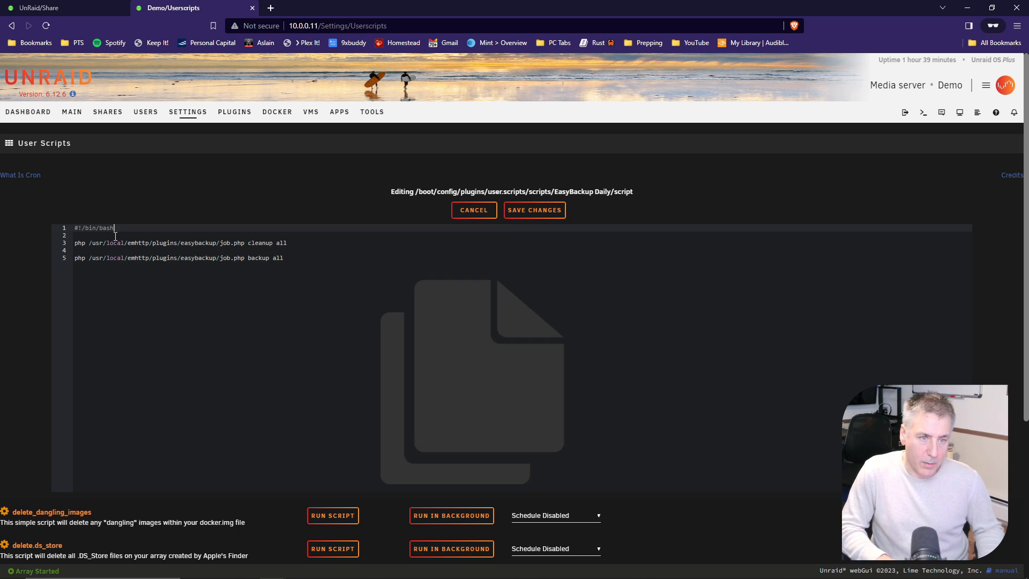
key(Down)
key(Down)
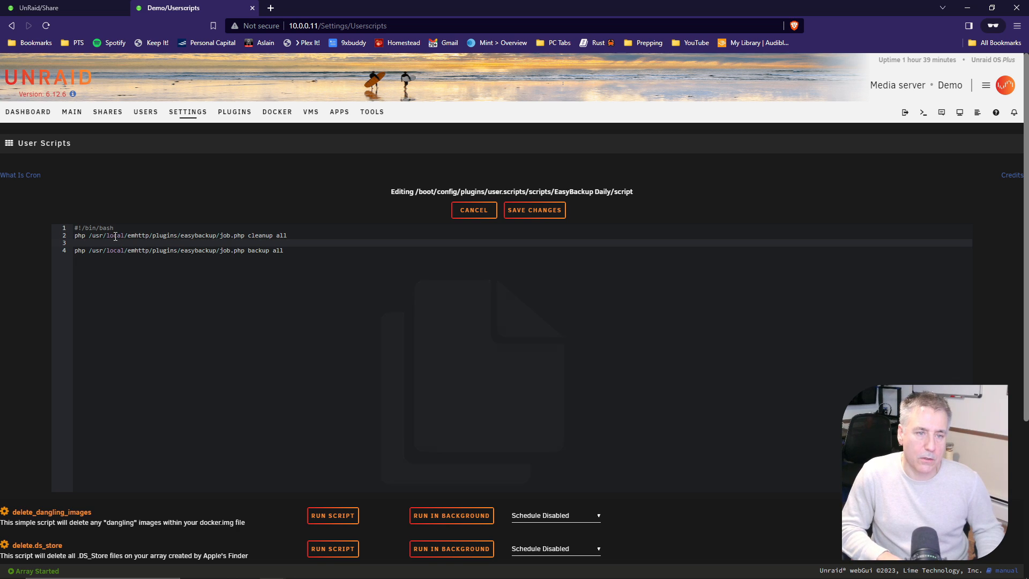
key(Delete)
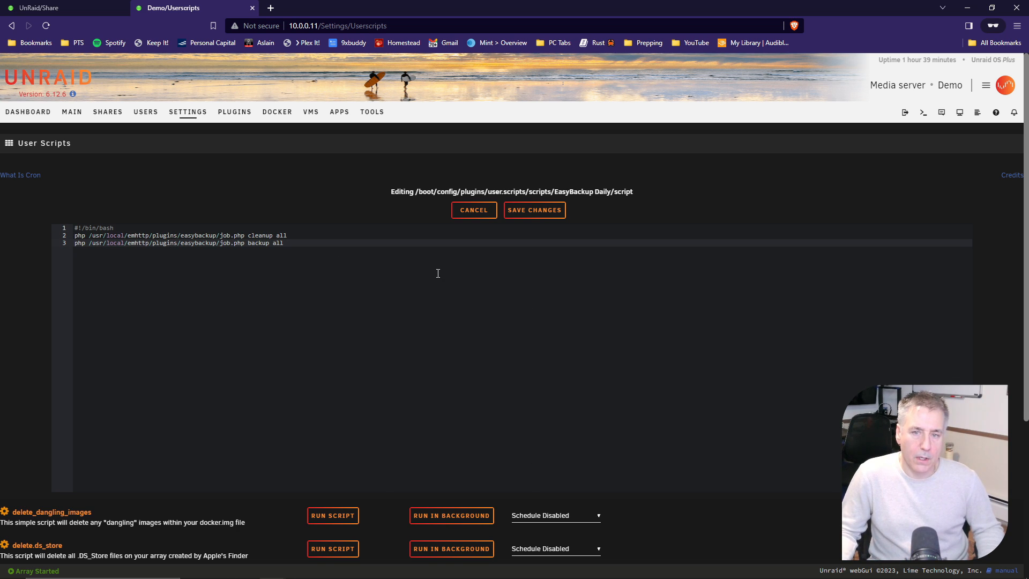
click(532, 214)
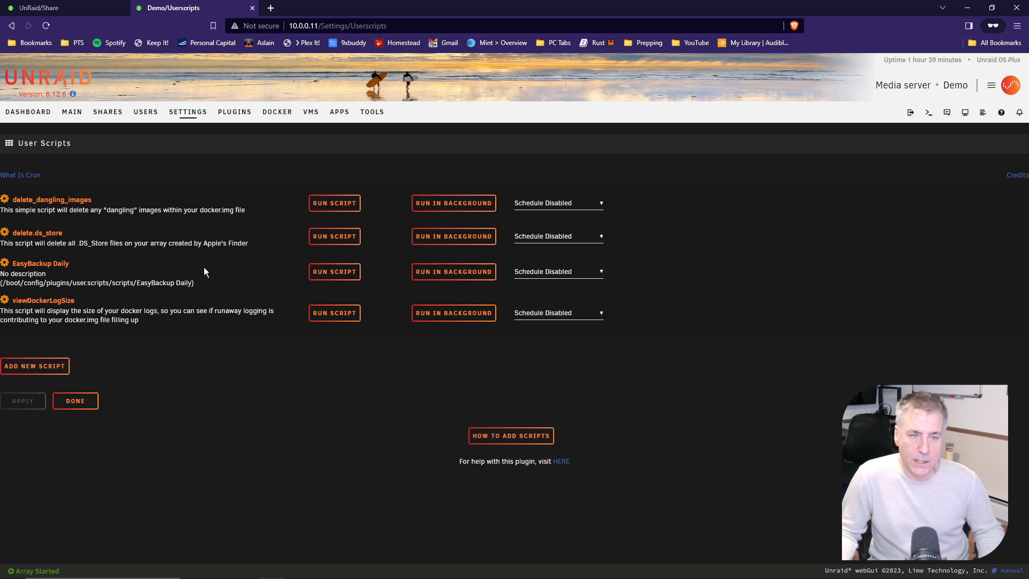
Step: Set the EasyBackup Daily script's schedule to Scheduled Daily and apply it
click(561, 276)
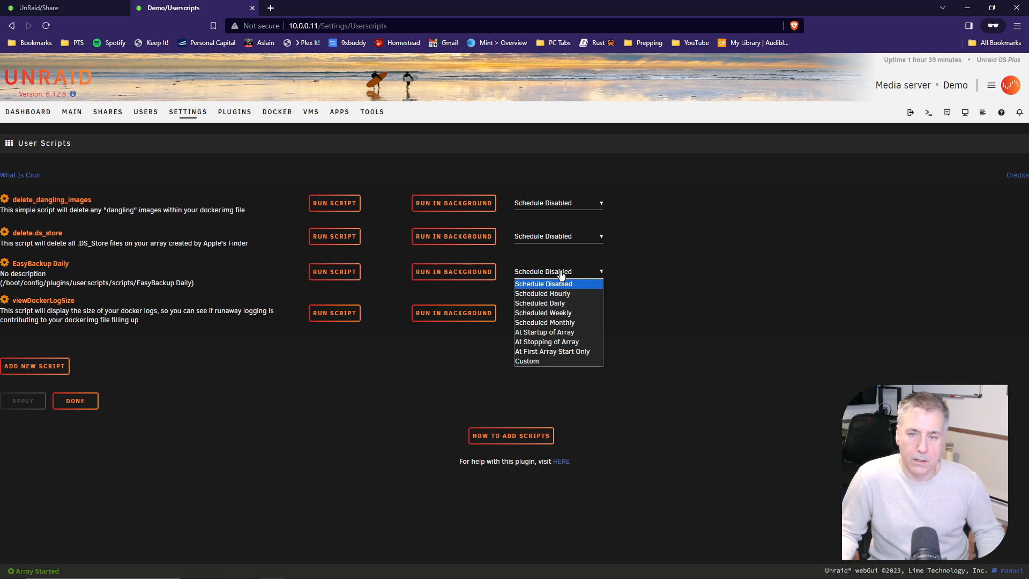
click(565, 304)
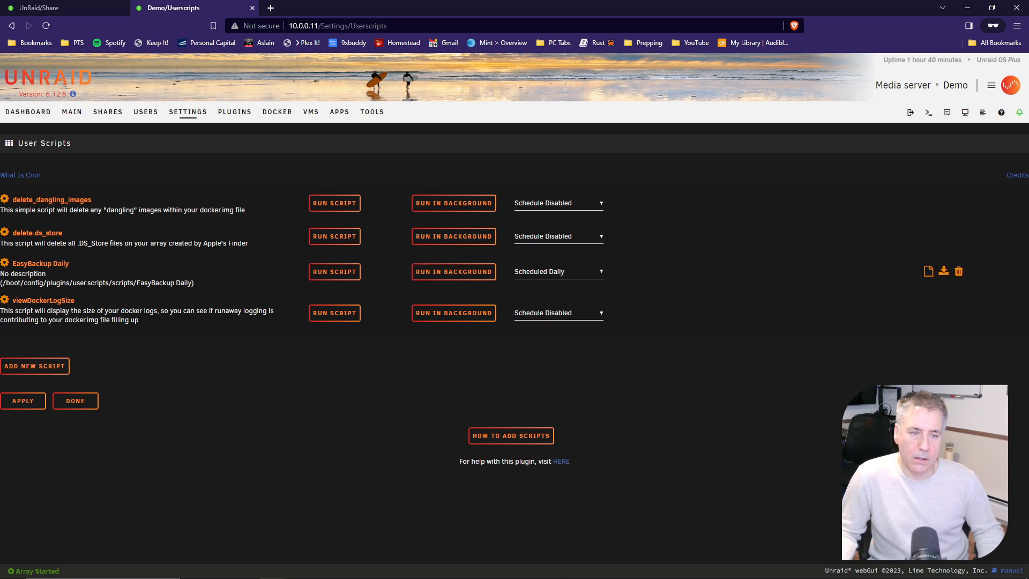
click(27, 402)
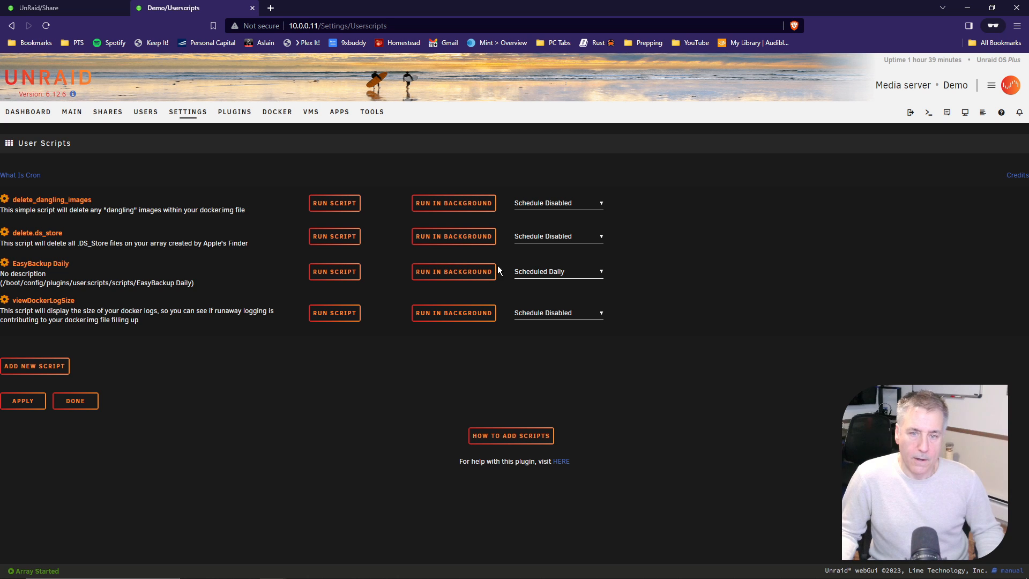
Step: Run the EasyBackup Daily script in the background, dismiss its run window and leave the User Scripts page
click(469, 275)
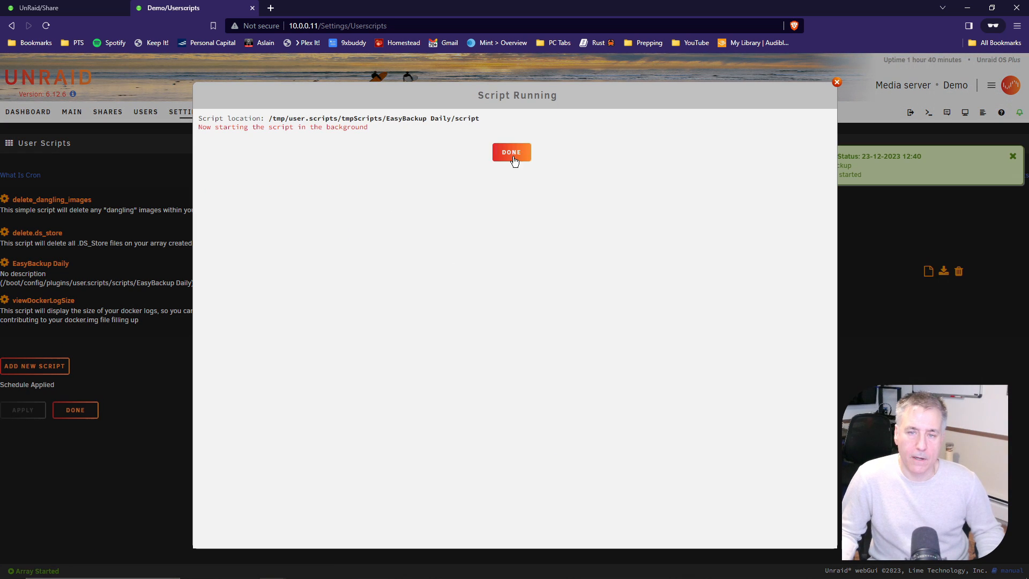
click(505, 154)
click(76, 411)
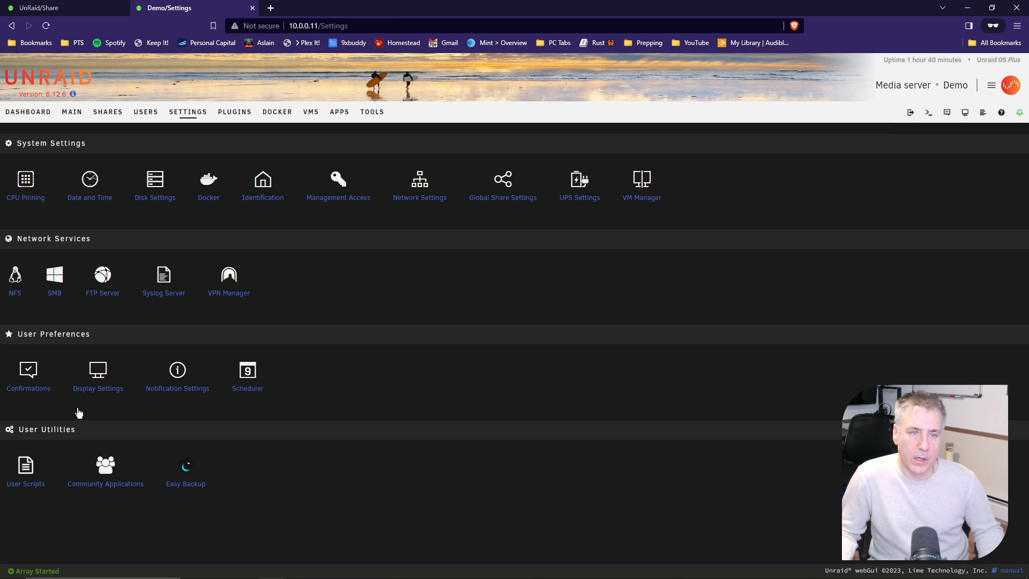